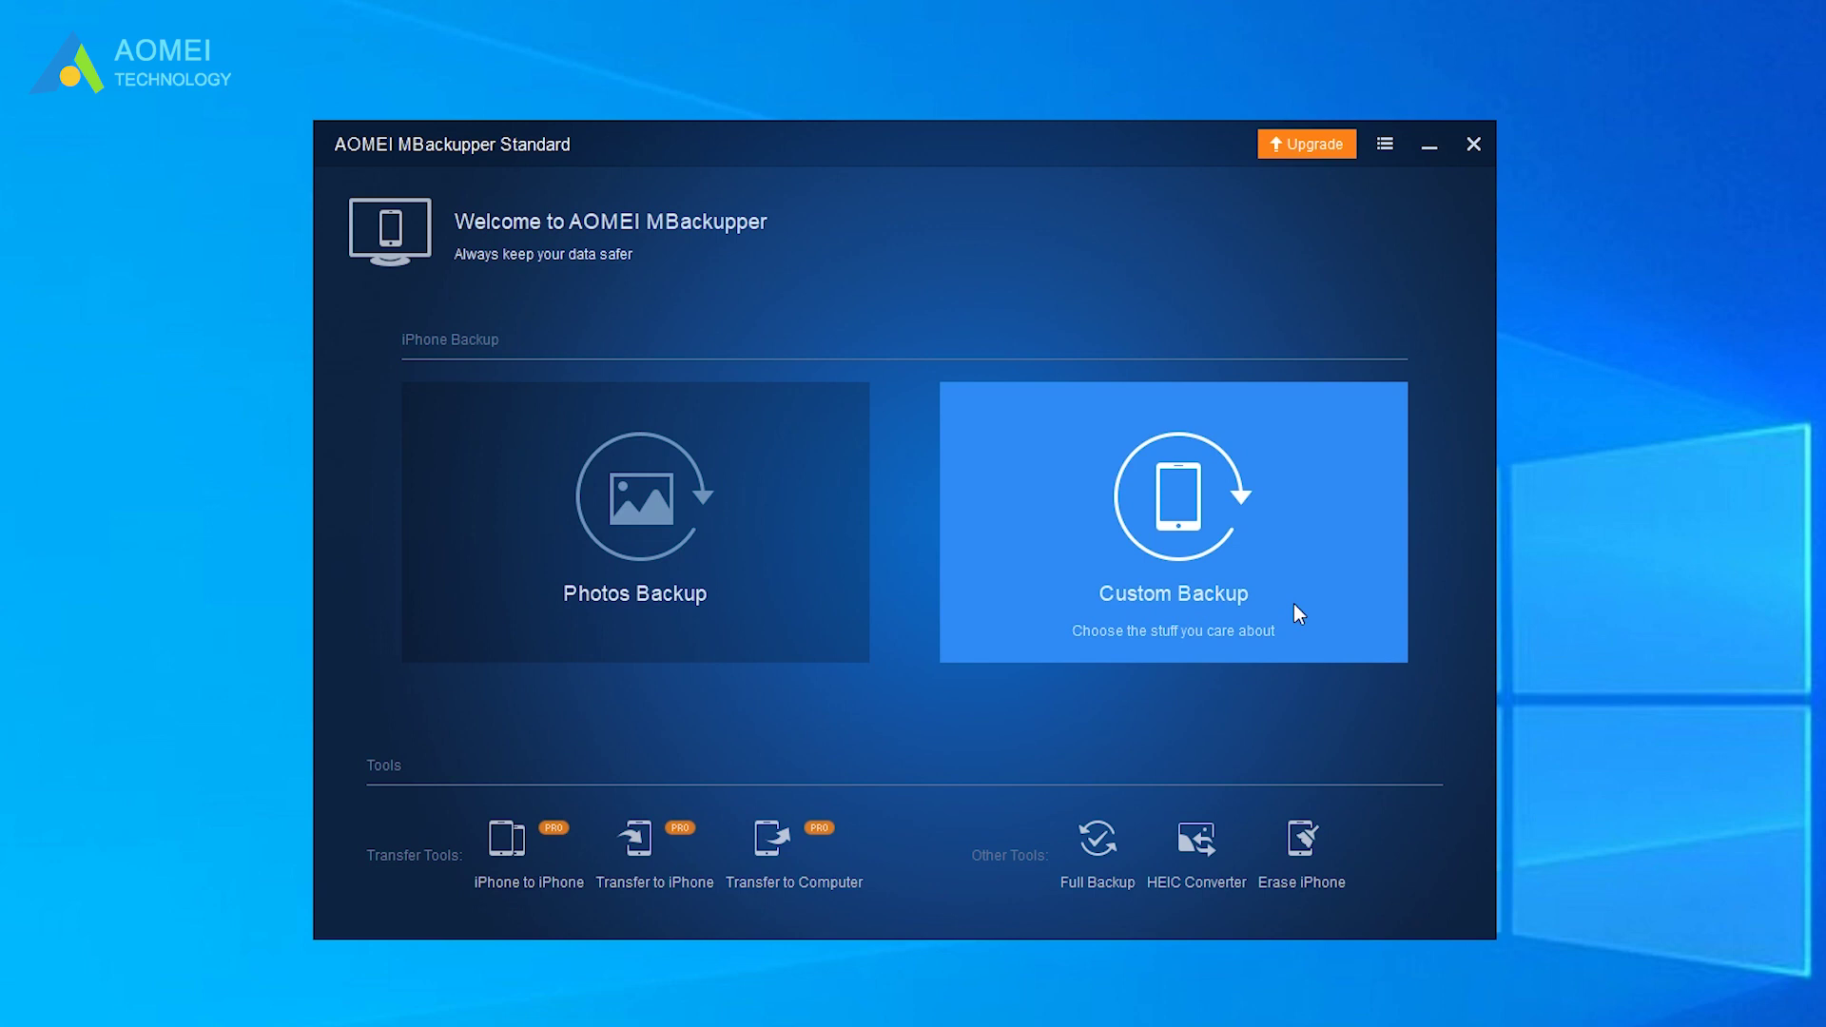
Step: Choose five Camera Roll photos (sunflower, dark poster, deer, sea, fifth top-row) for Transfer to Computer
left_click(799, 896)
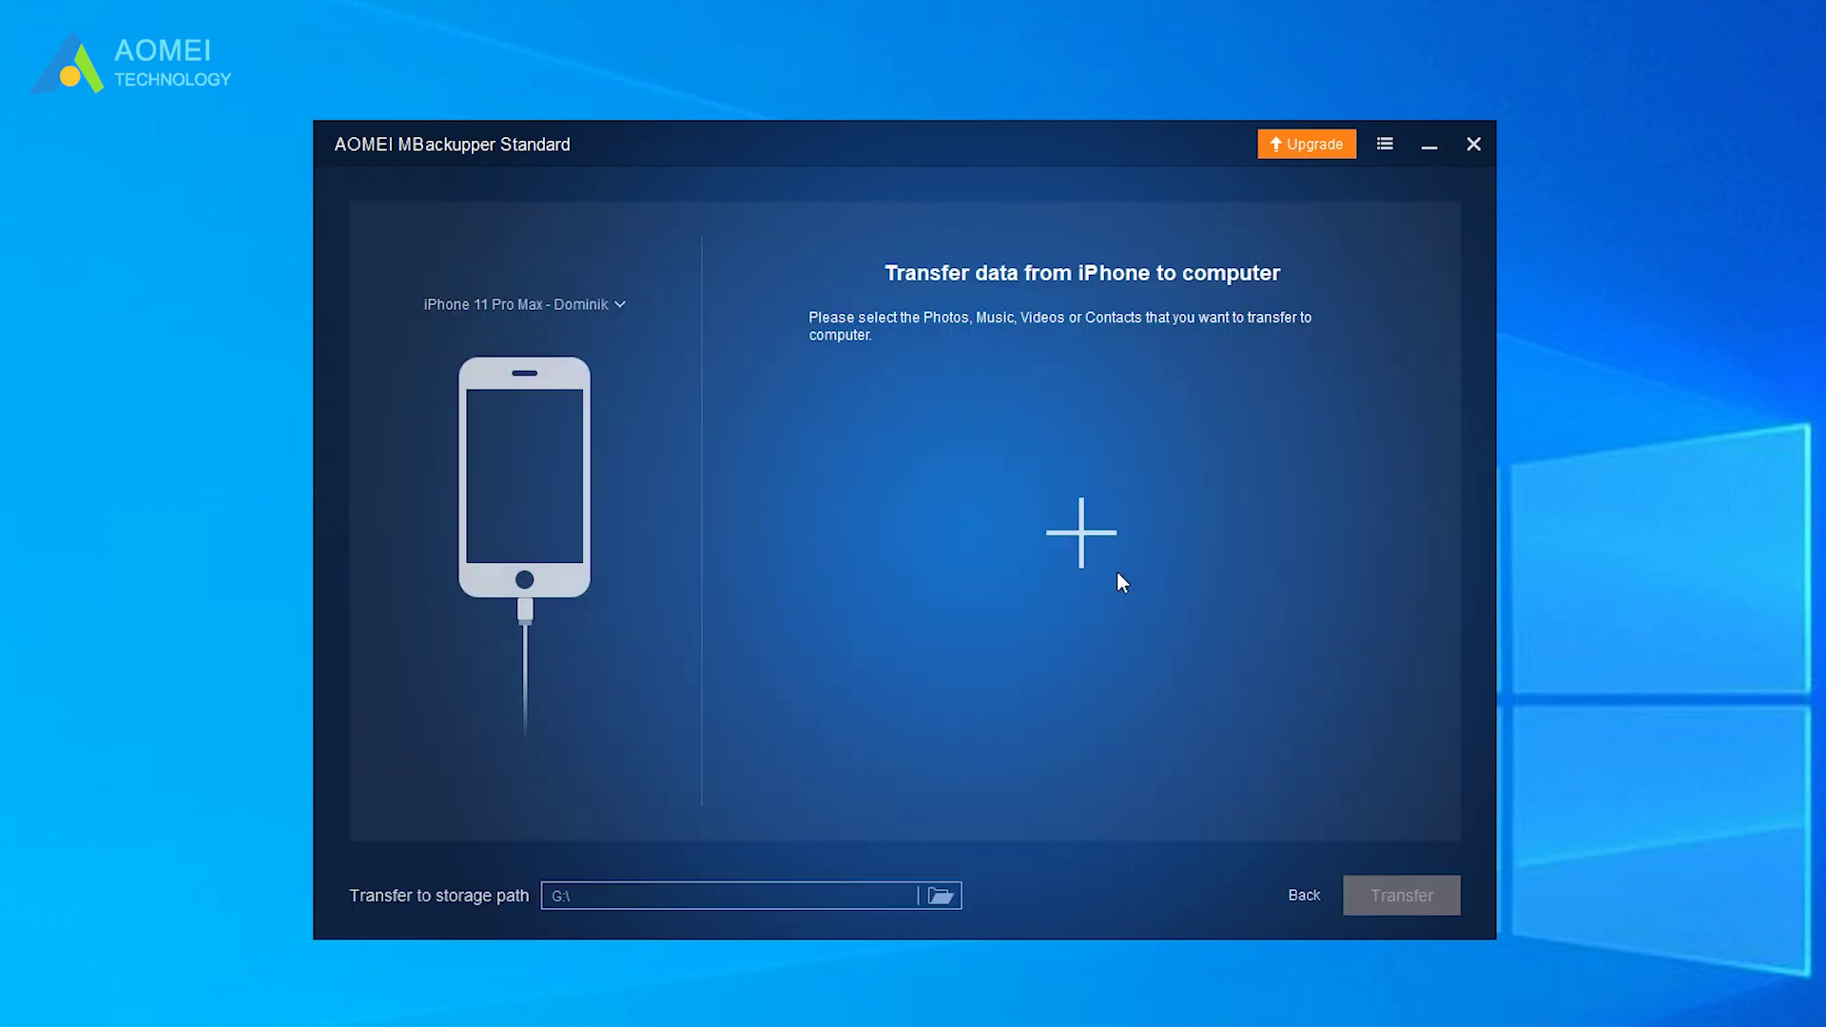
left_click(1092, 545)
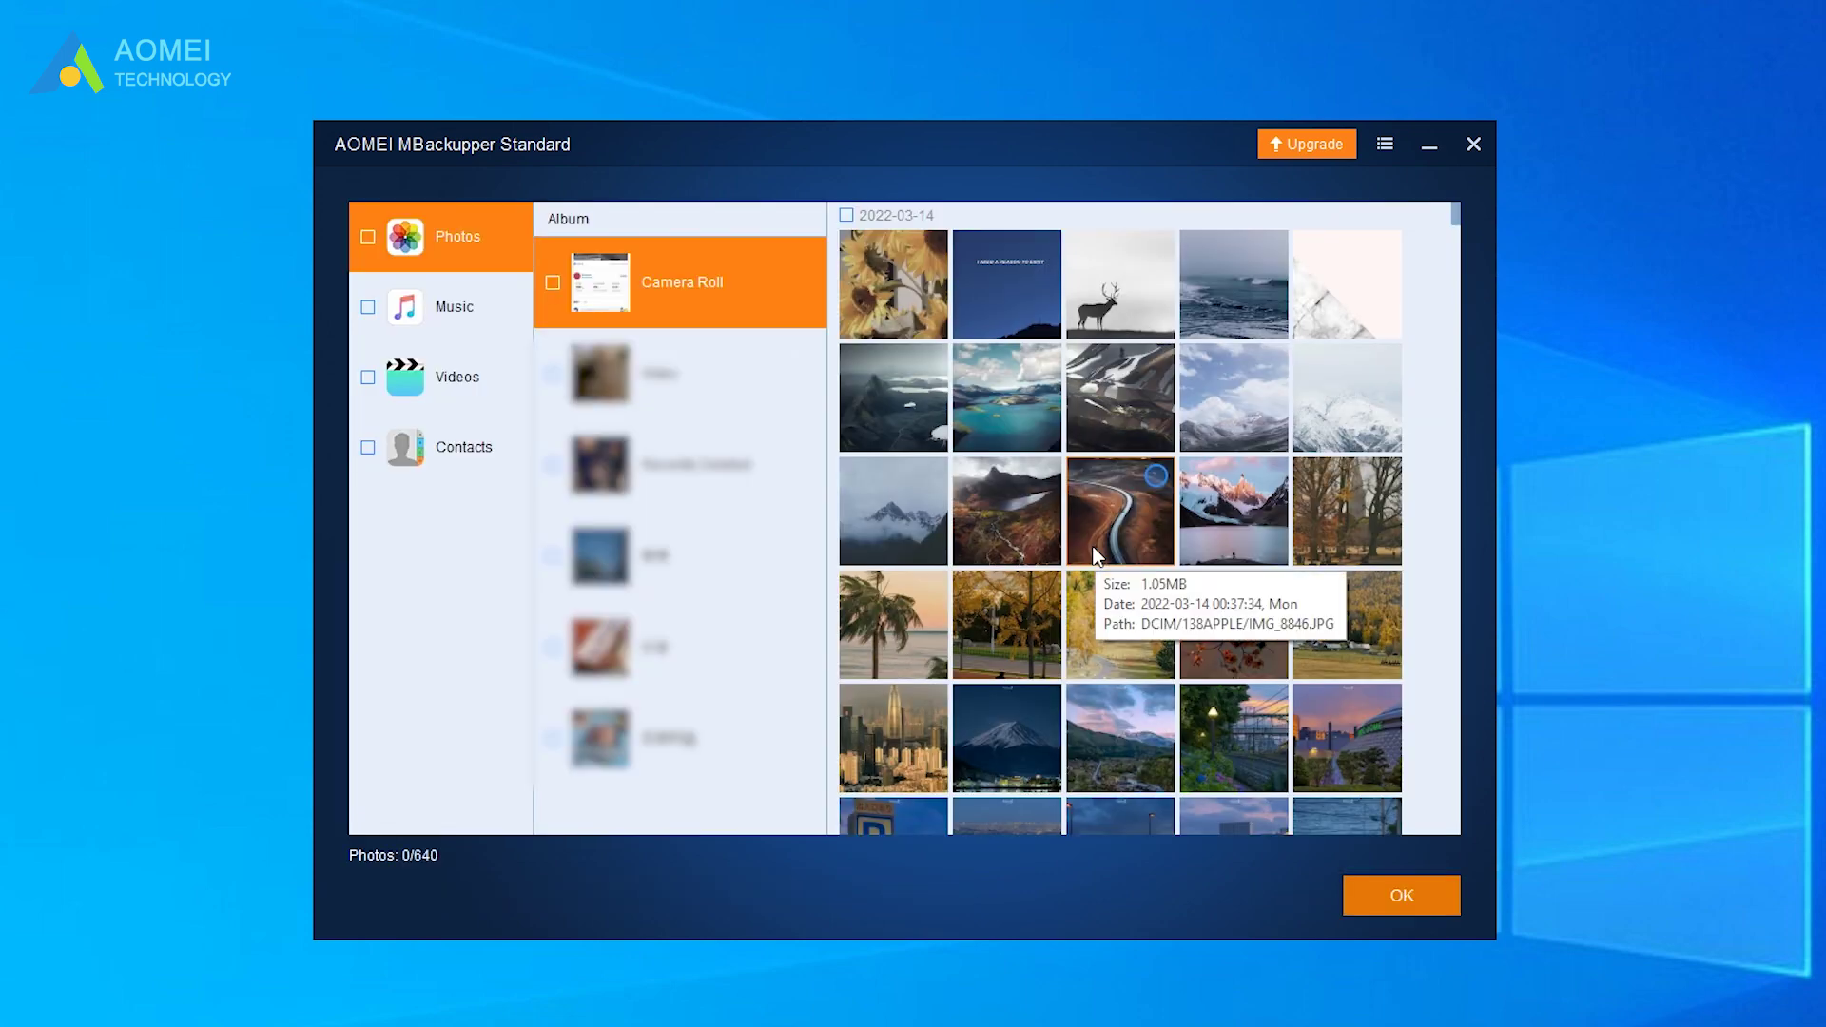
left_click(936, 290)
left_click(994, 278)
left_click(1130, 281)
left_click(1242, 286)
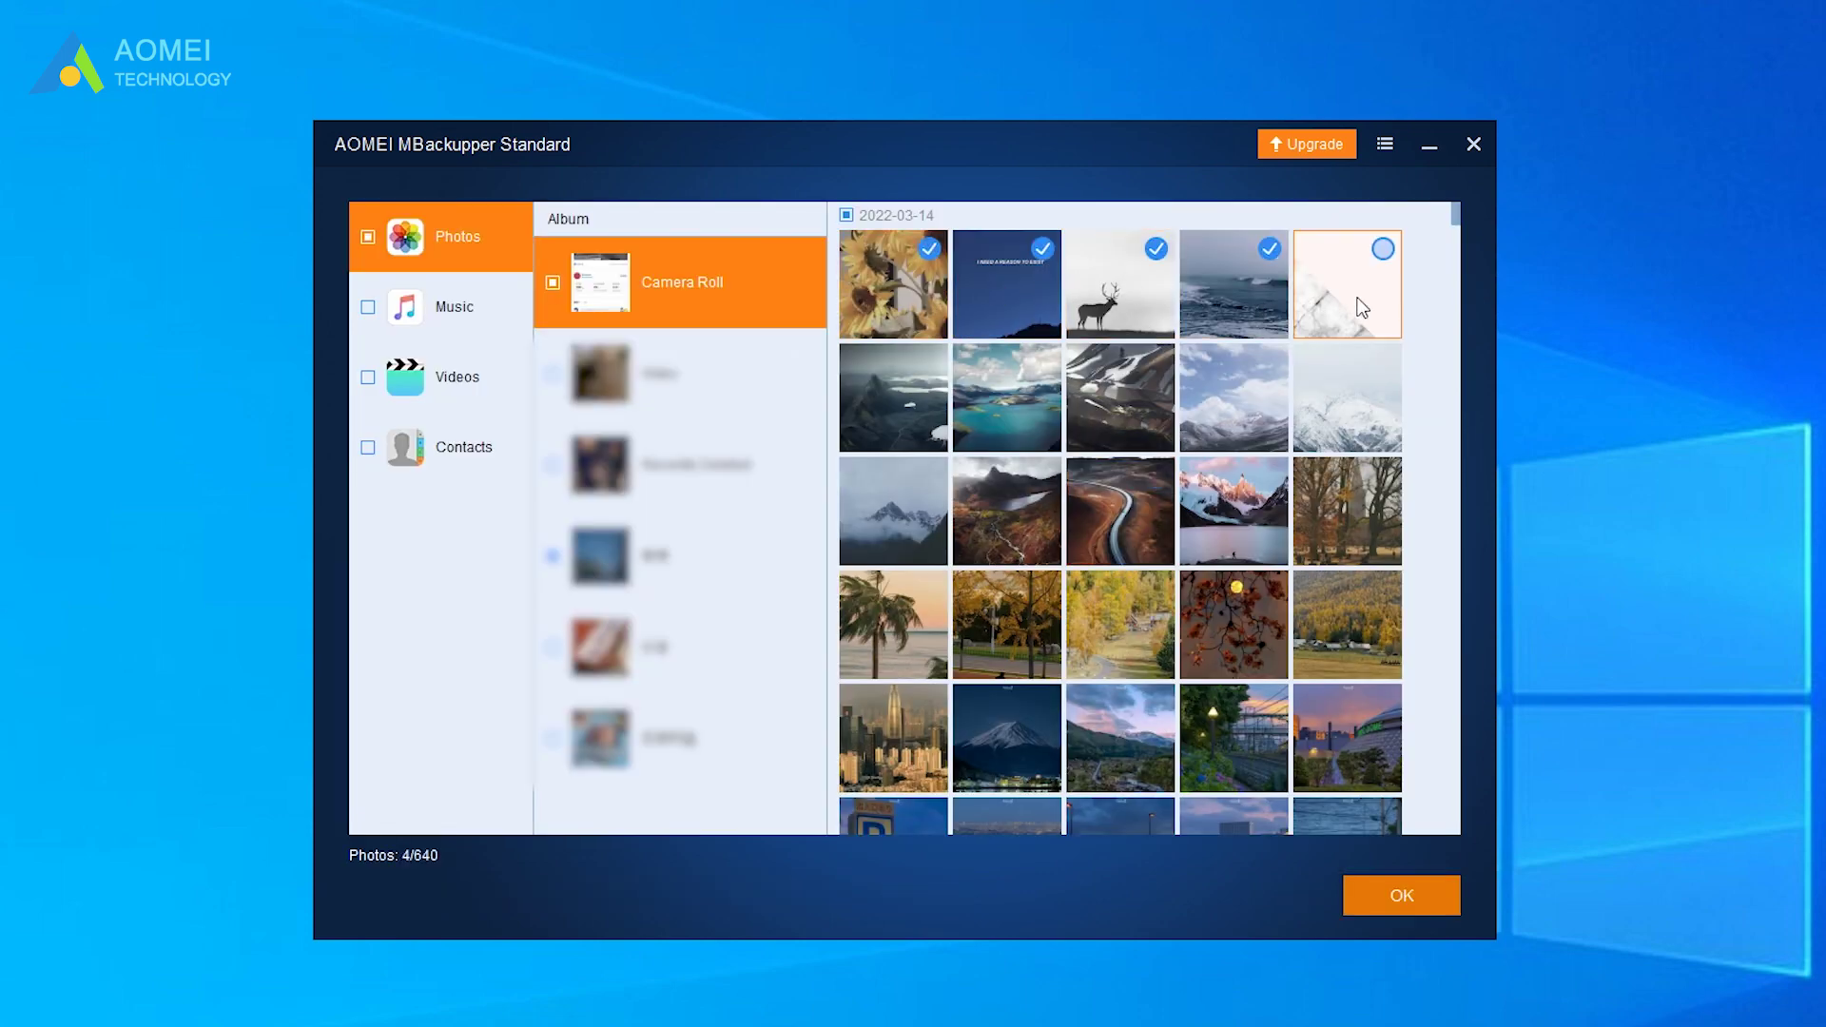
left_click(1368, 329)
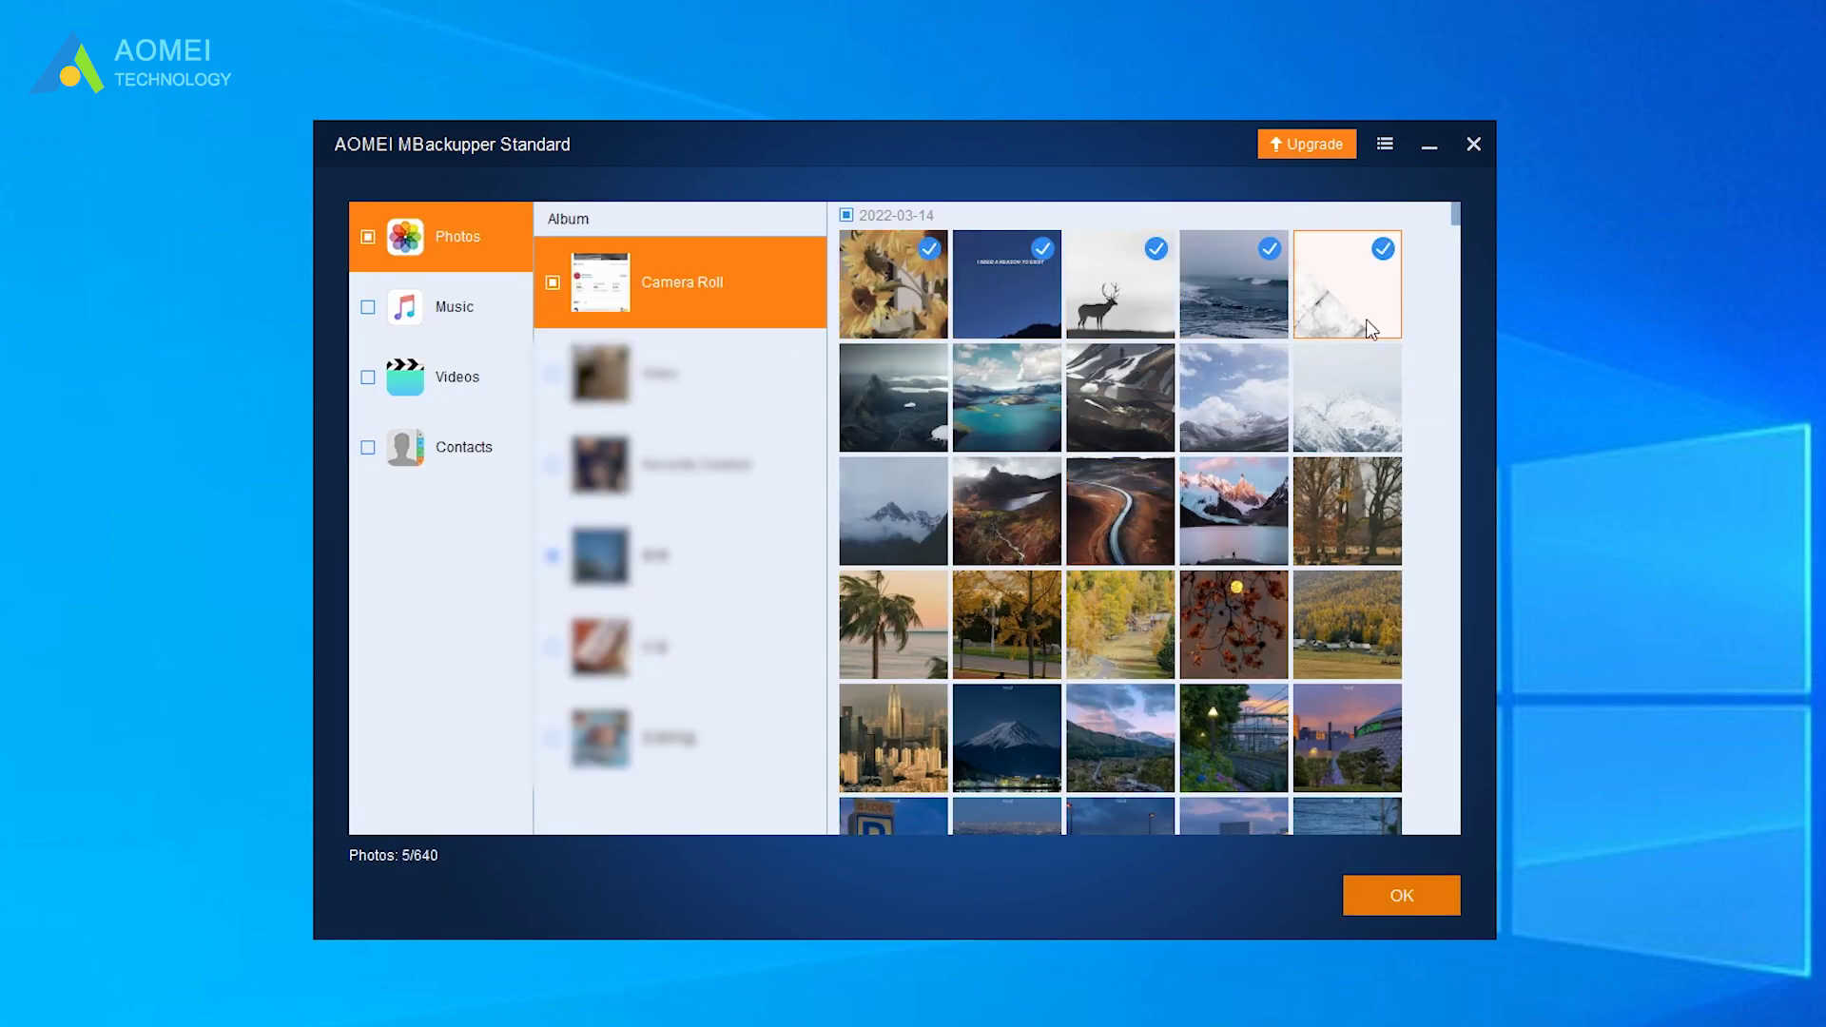
left_click(1423, 907)
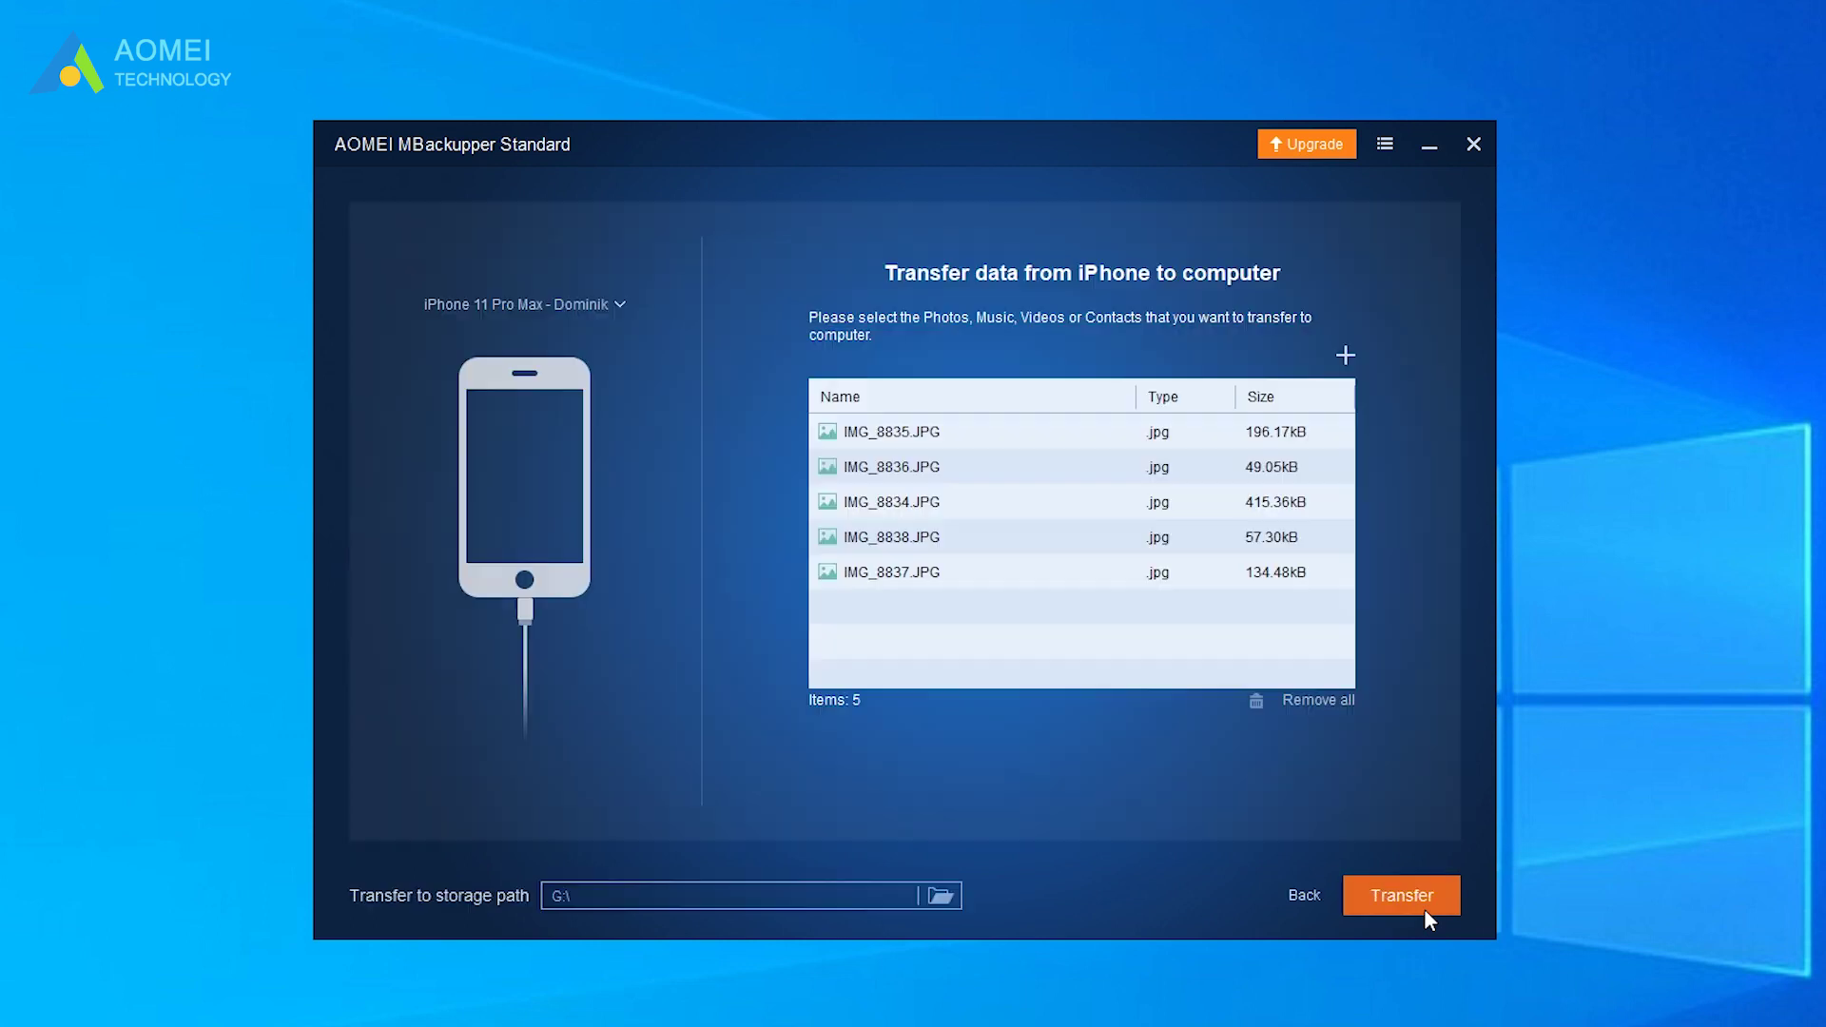
Step: Keep Recovery (G:) as the destination and transfer the five photos to it
left_click(950, 899)
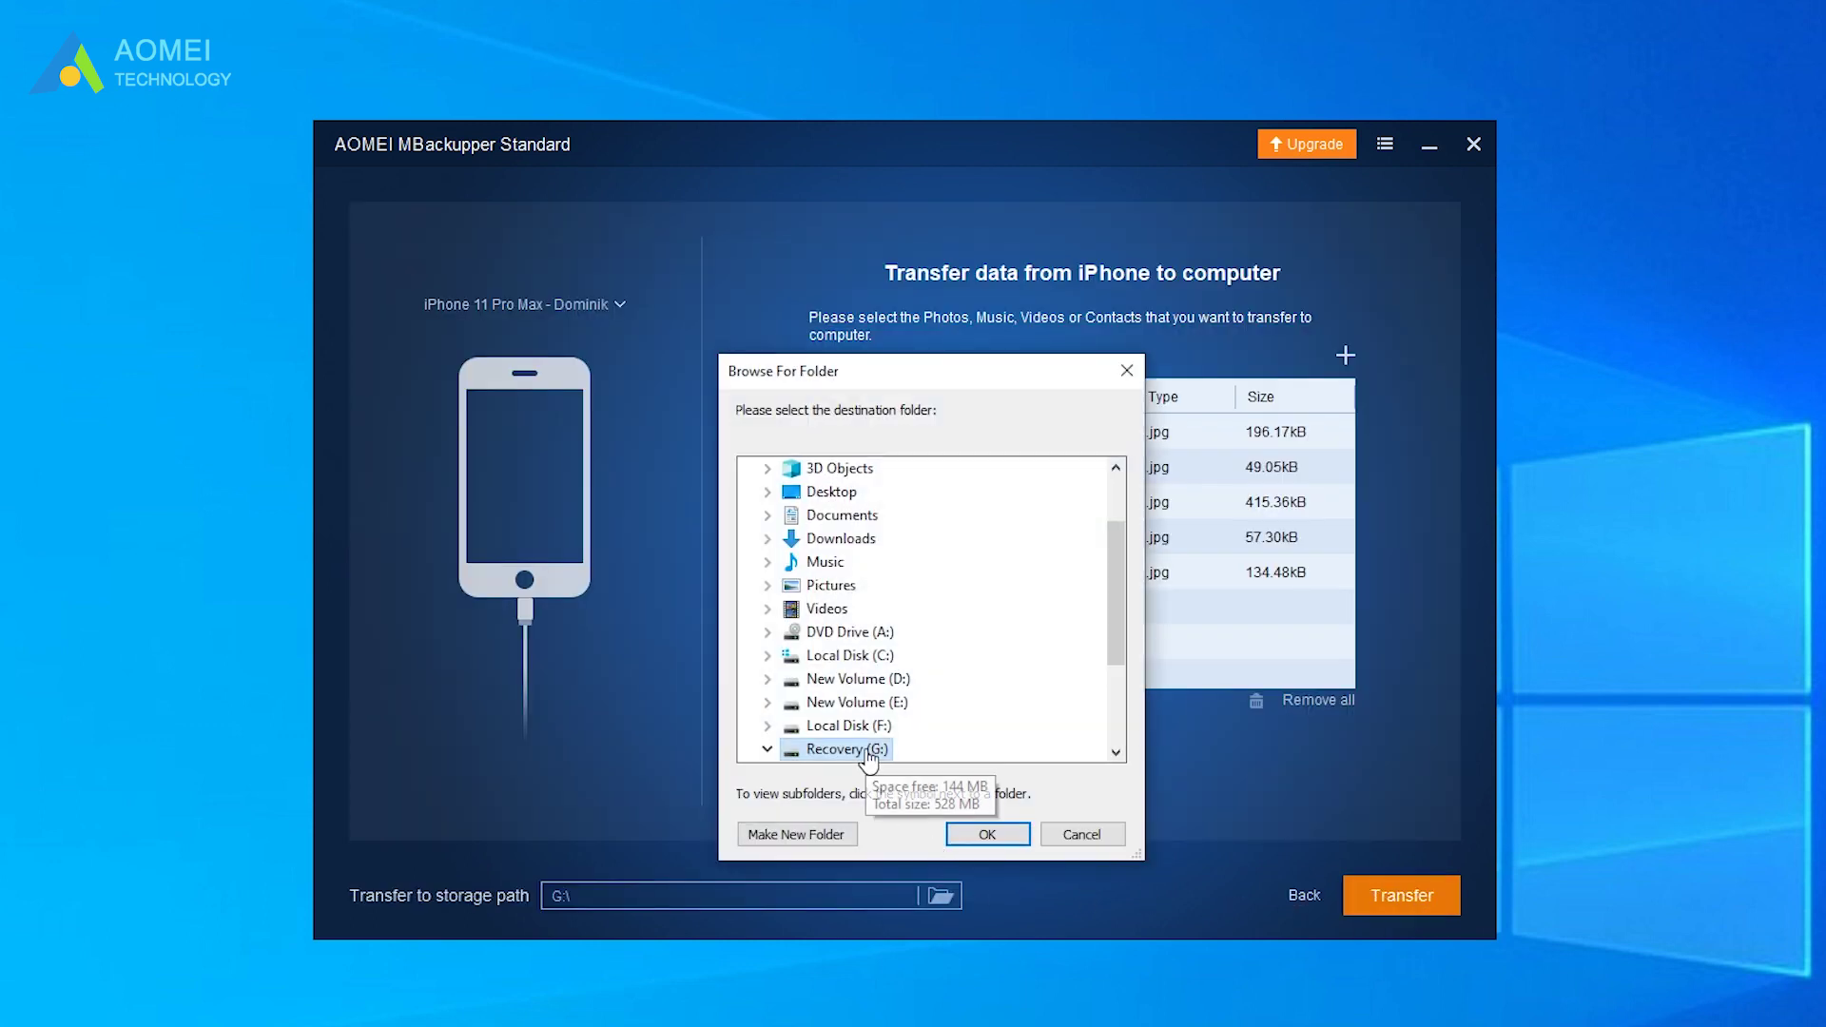
left_click(986, 834)
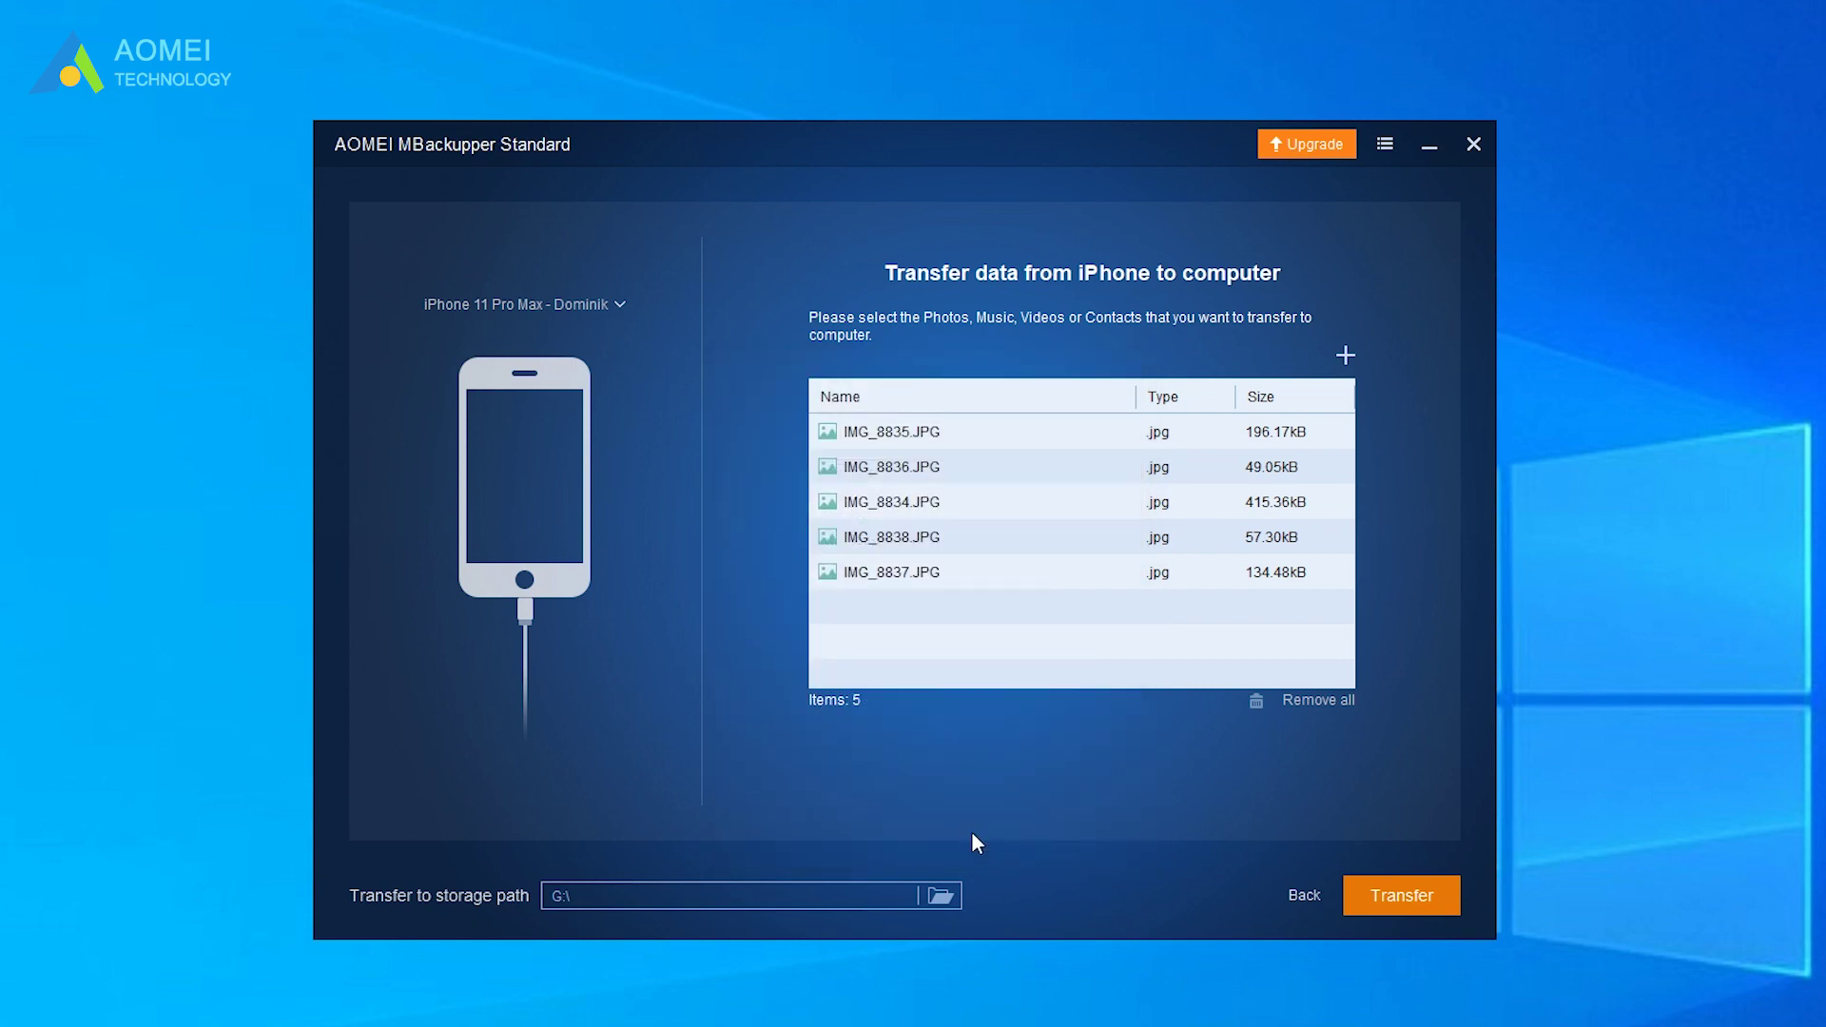
left_click(1377, 900)
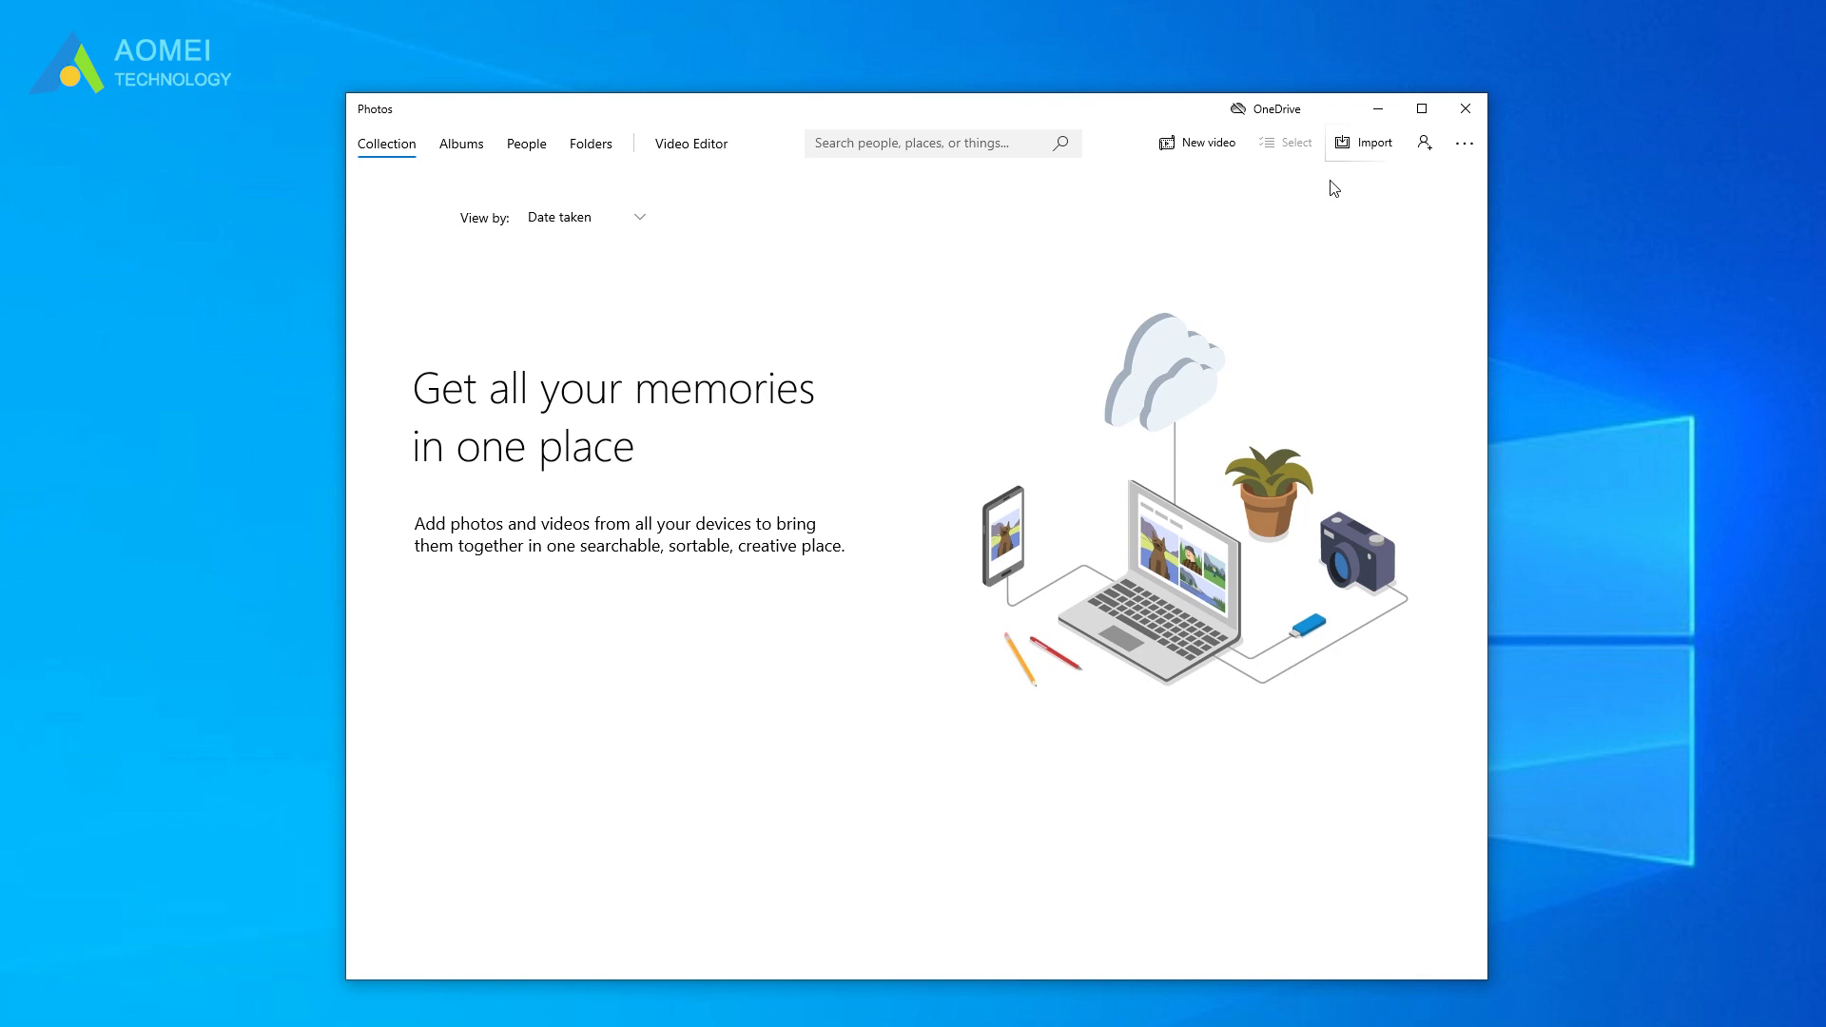
Step: Start an import from the connected Apple iPhone as the photo source
left_click(1379, 154)
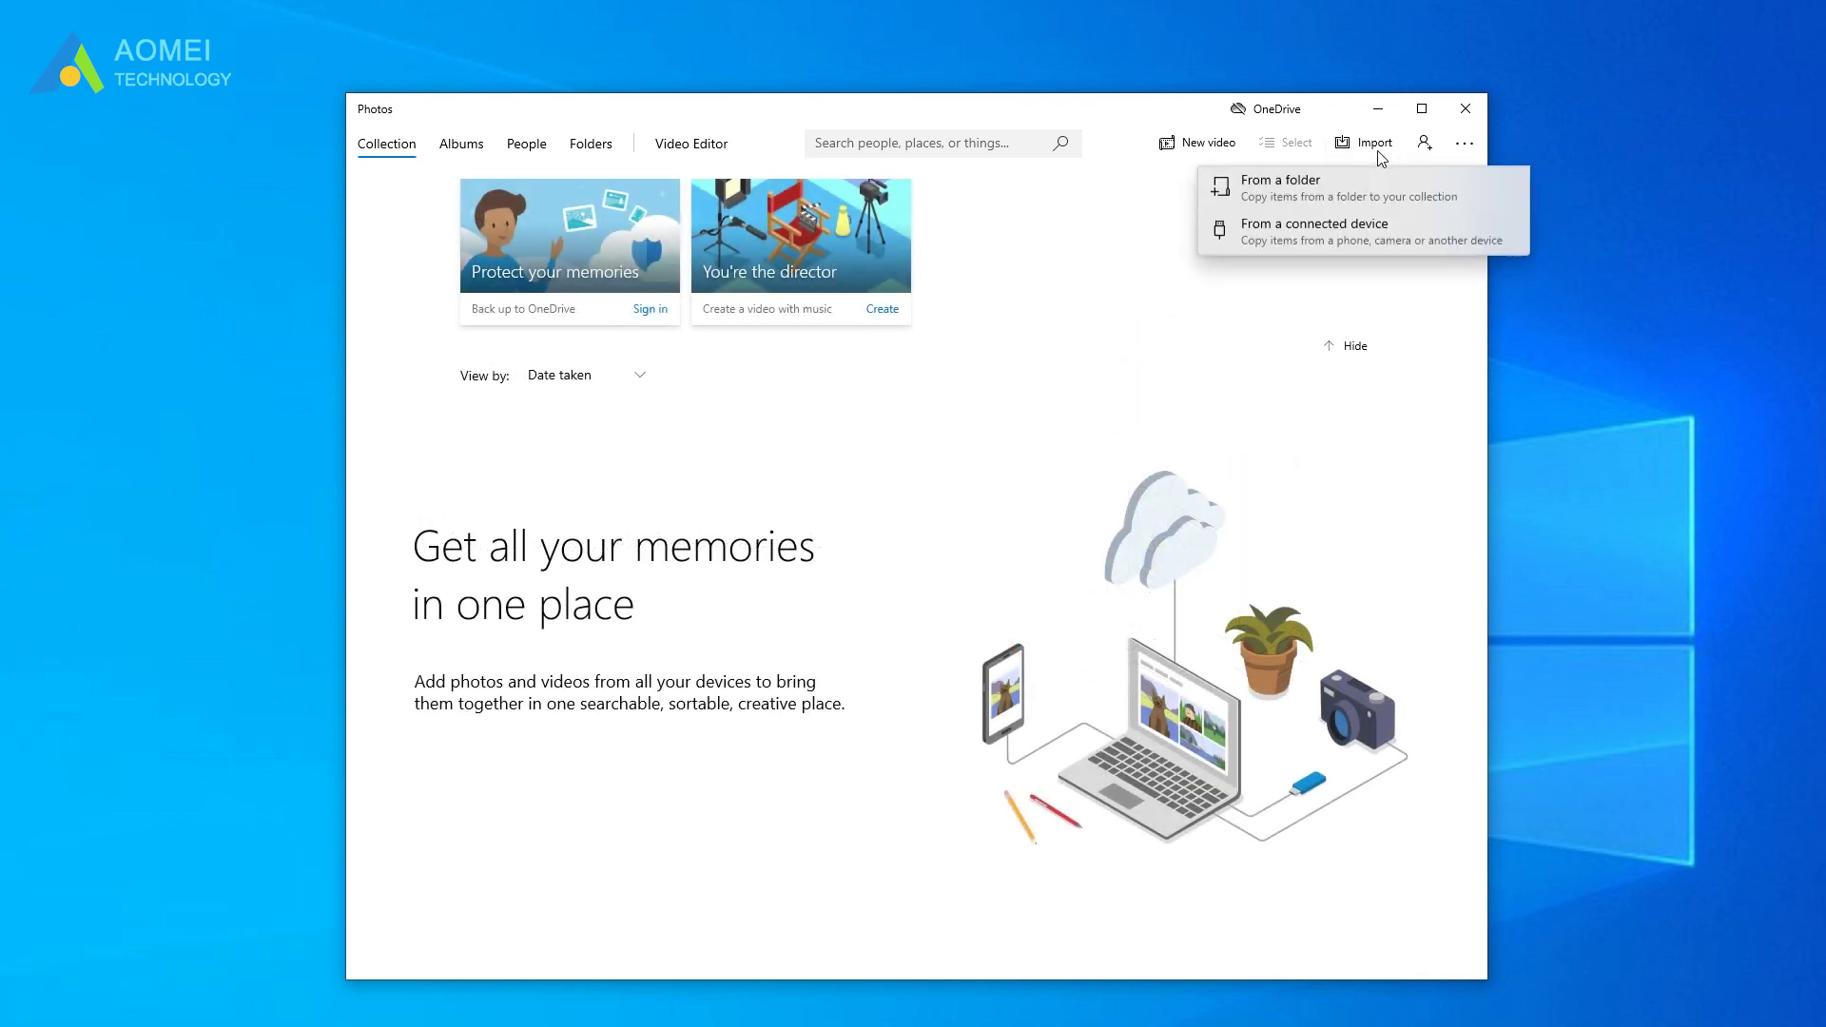
left_click(1365, 249)
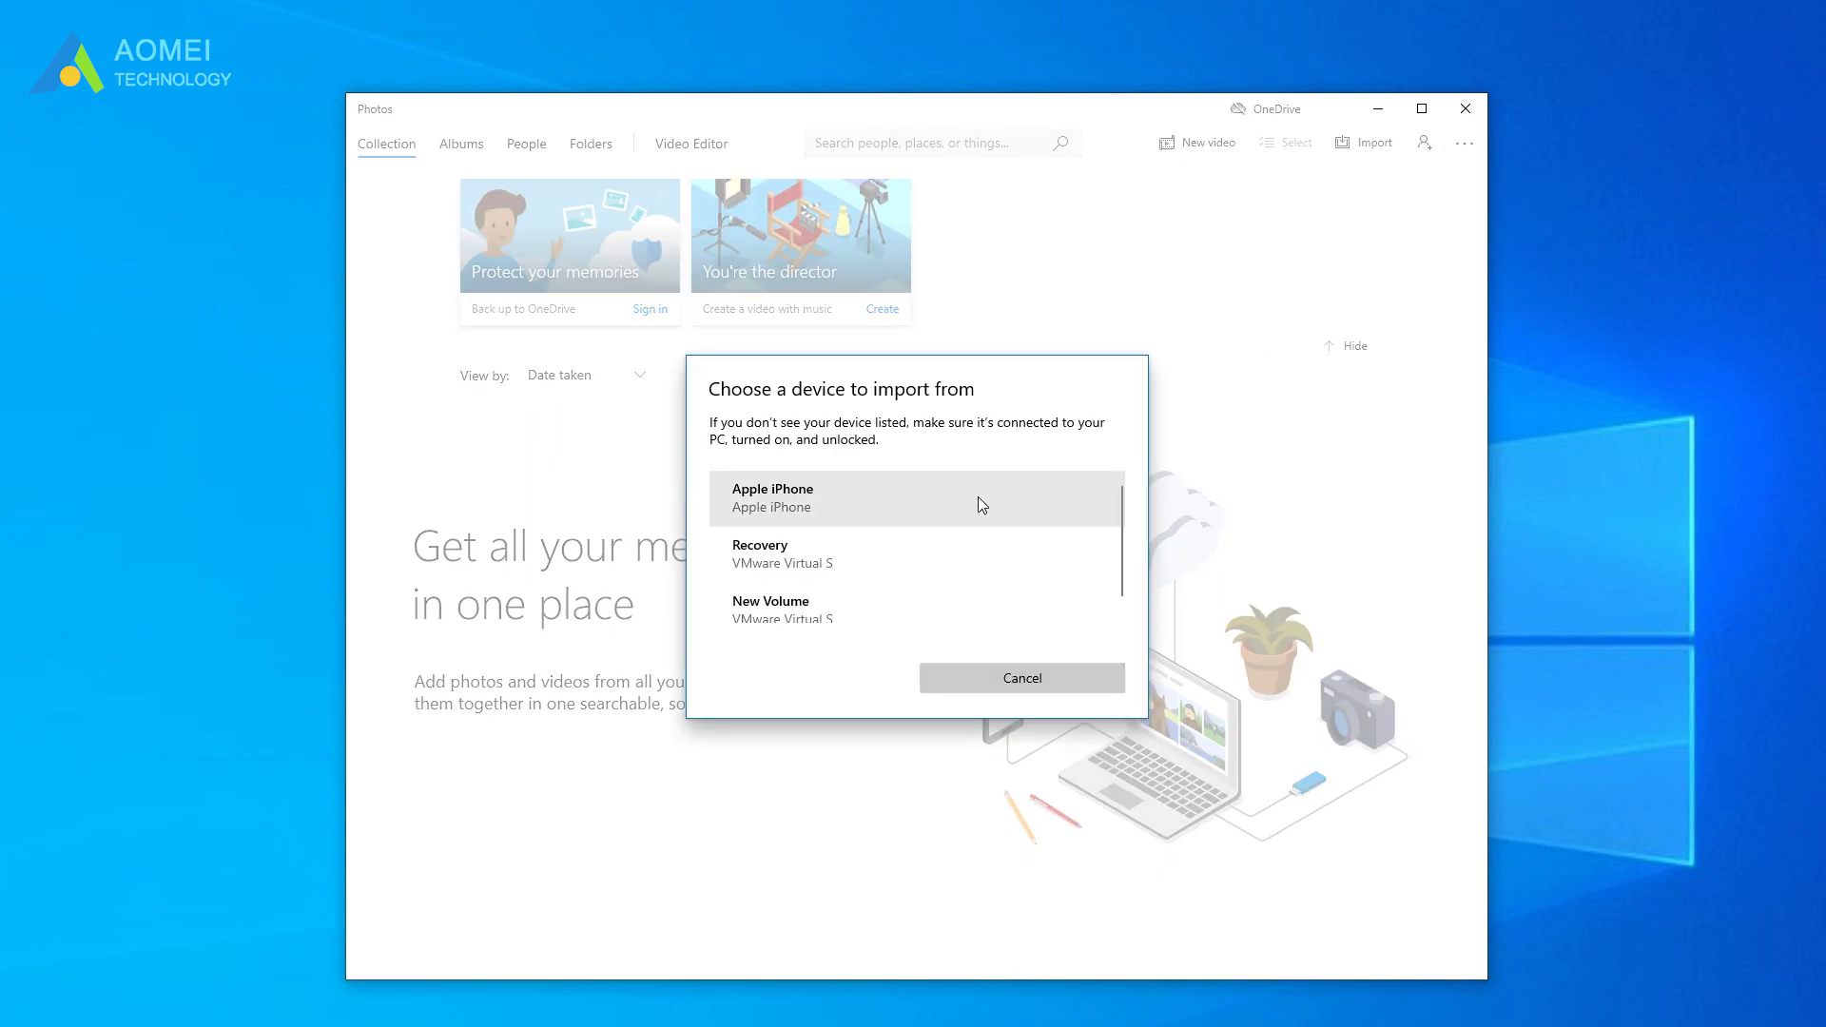
left_click(980, 503)
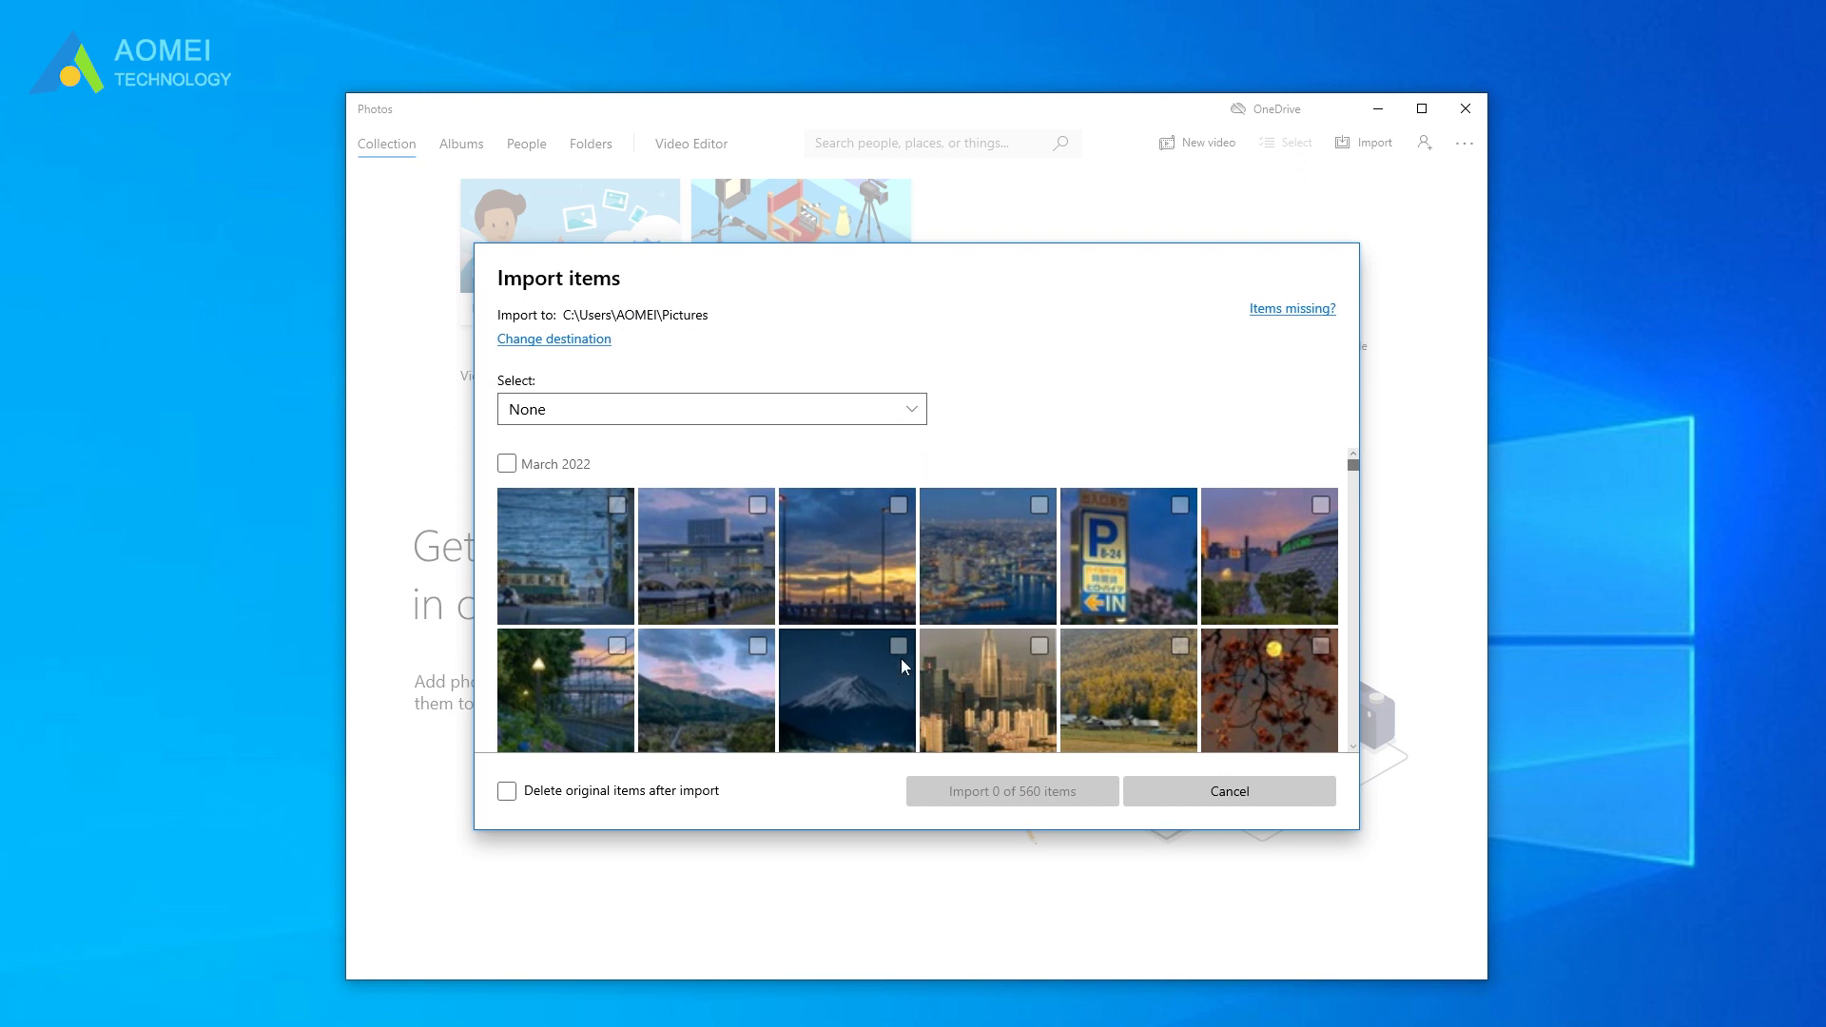
Step: Import four photos, including the Mount Fuji, city skyline and autumn field shots, into Pictures
left_click(901, 657)
left_click(998, 652)
left_click(1127, 655)
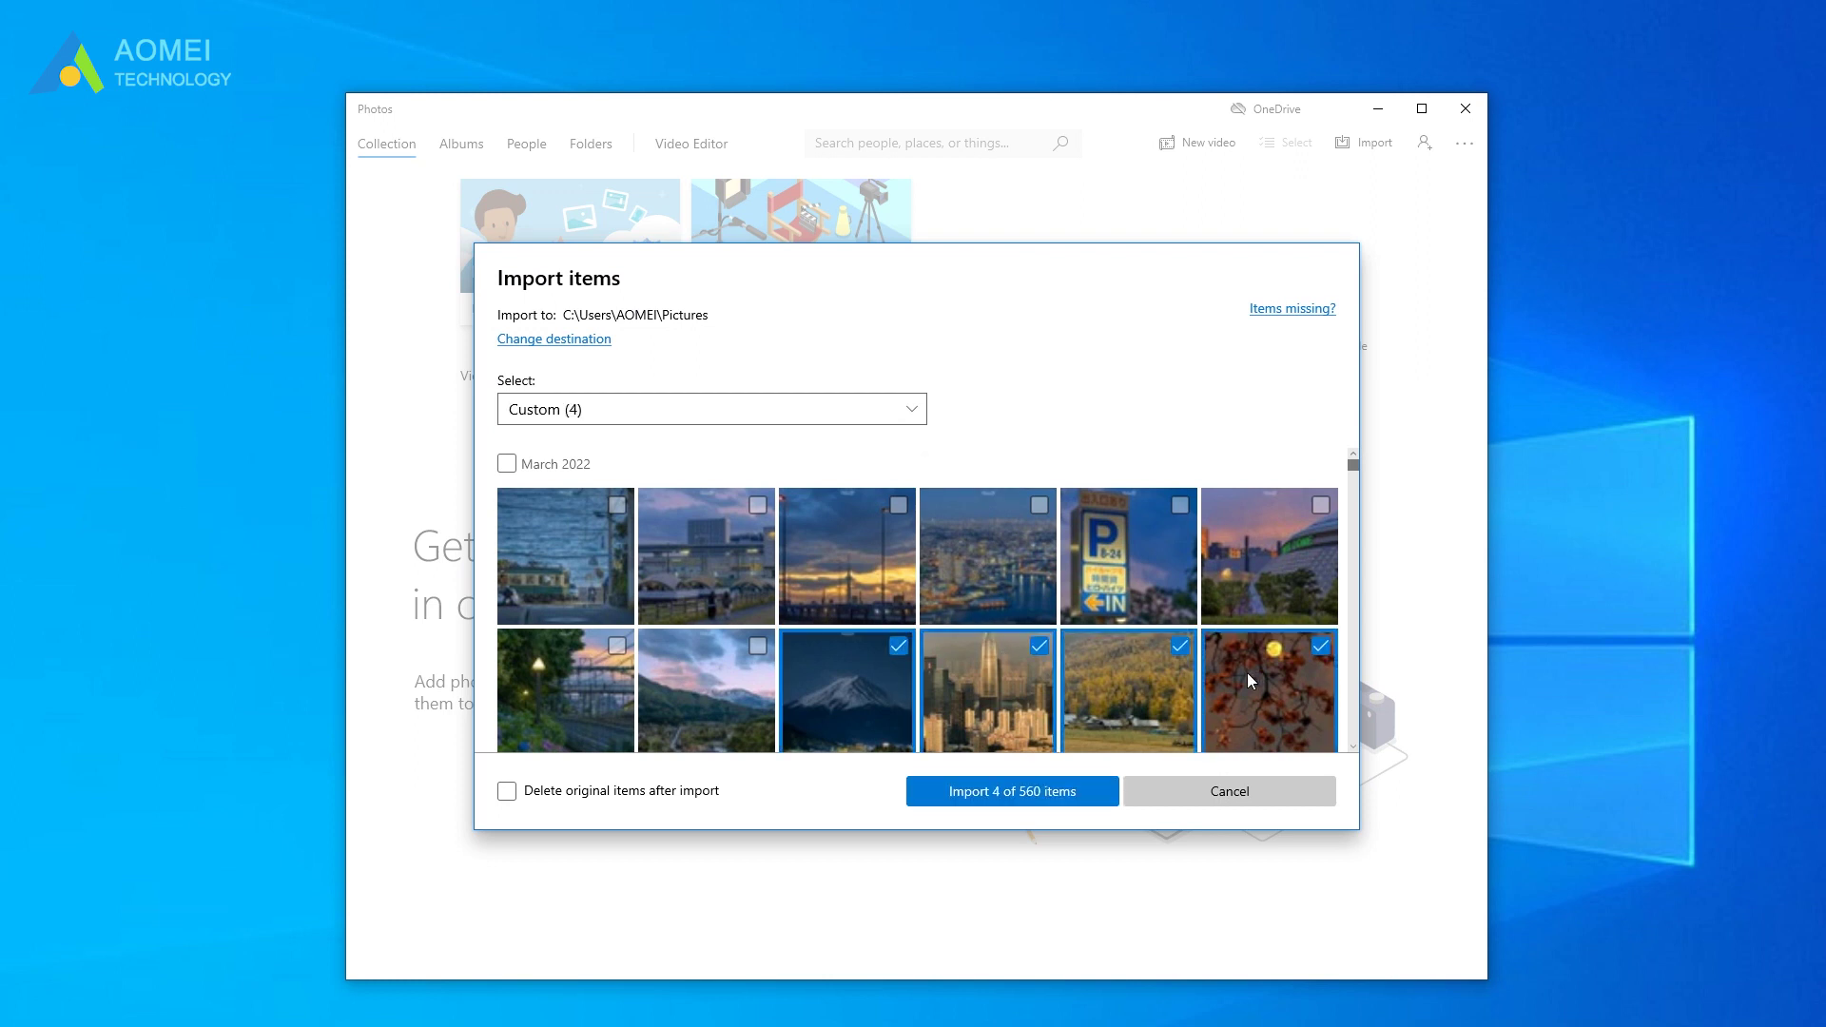
left_click(1068, 793)
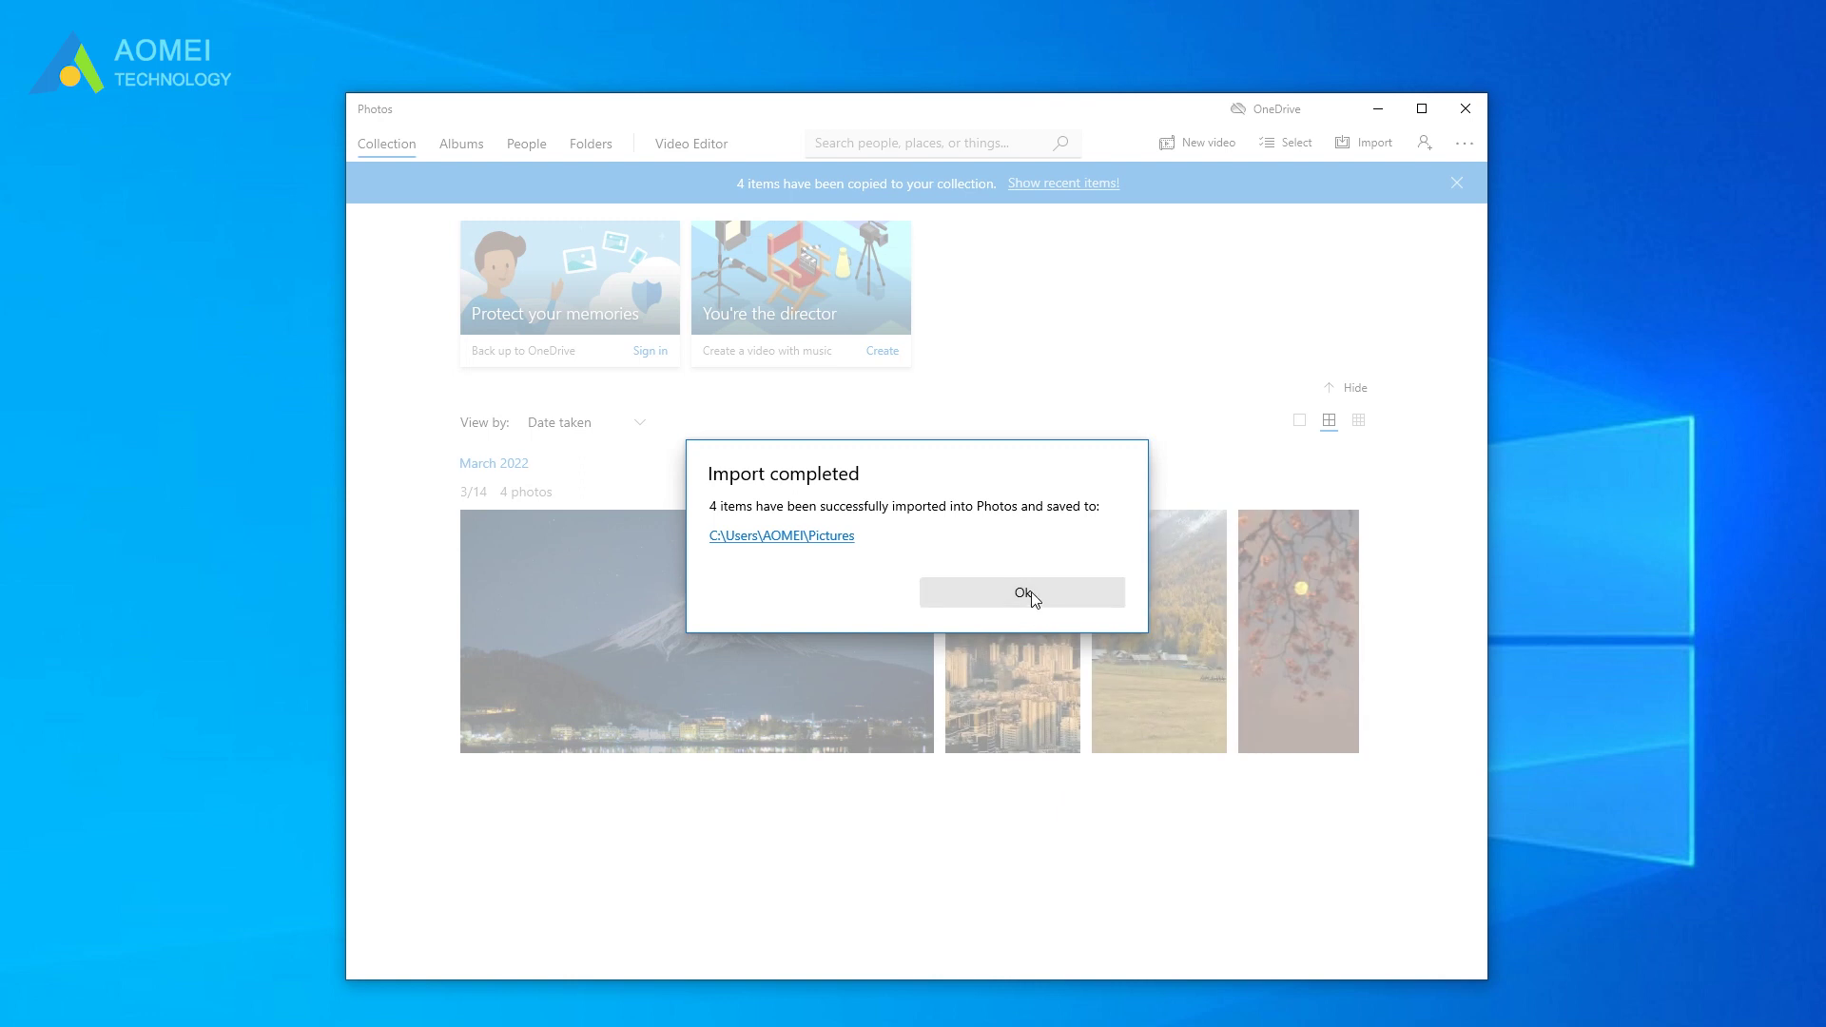
left_click(1033, 596)
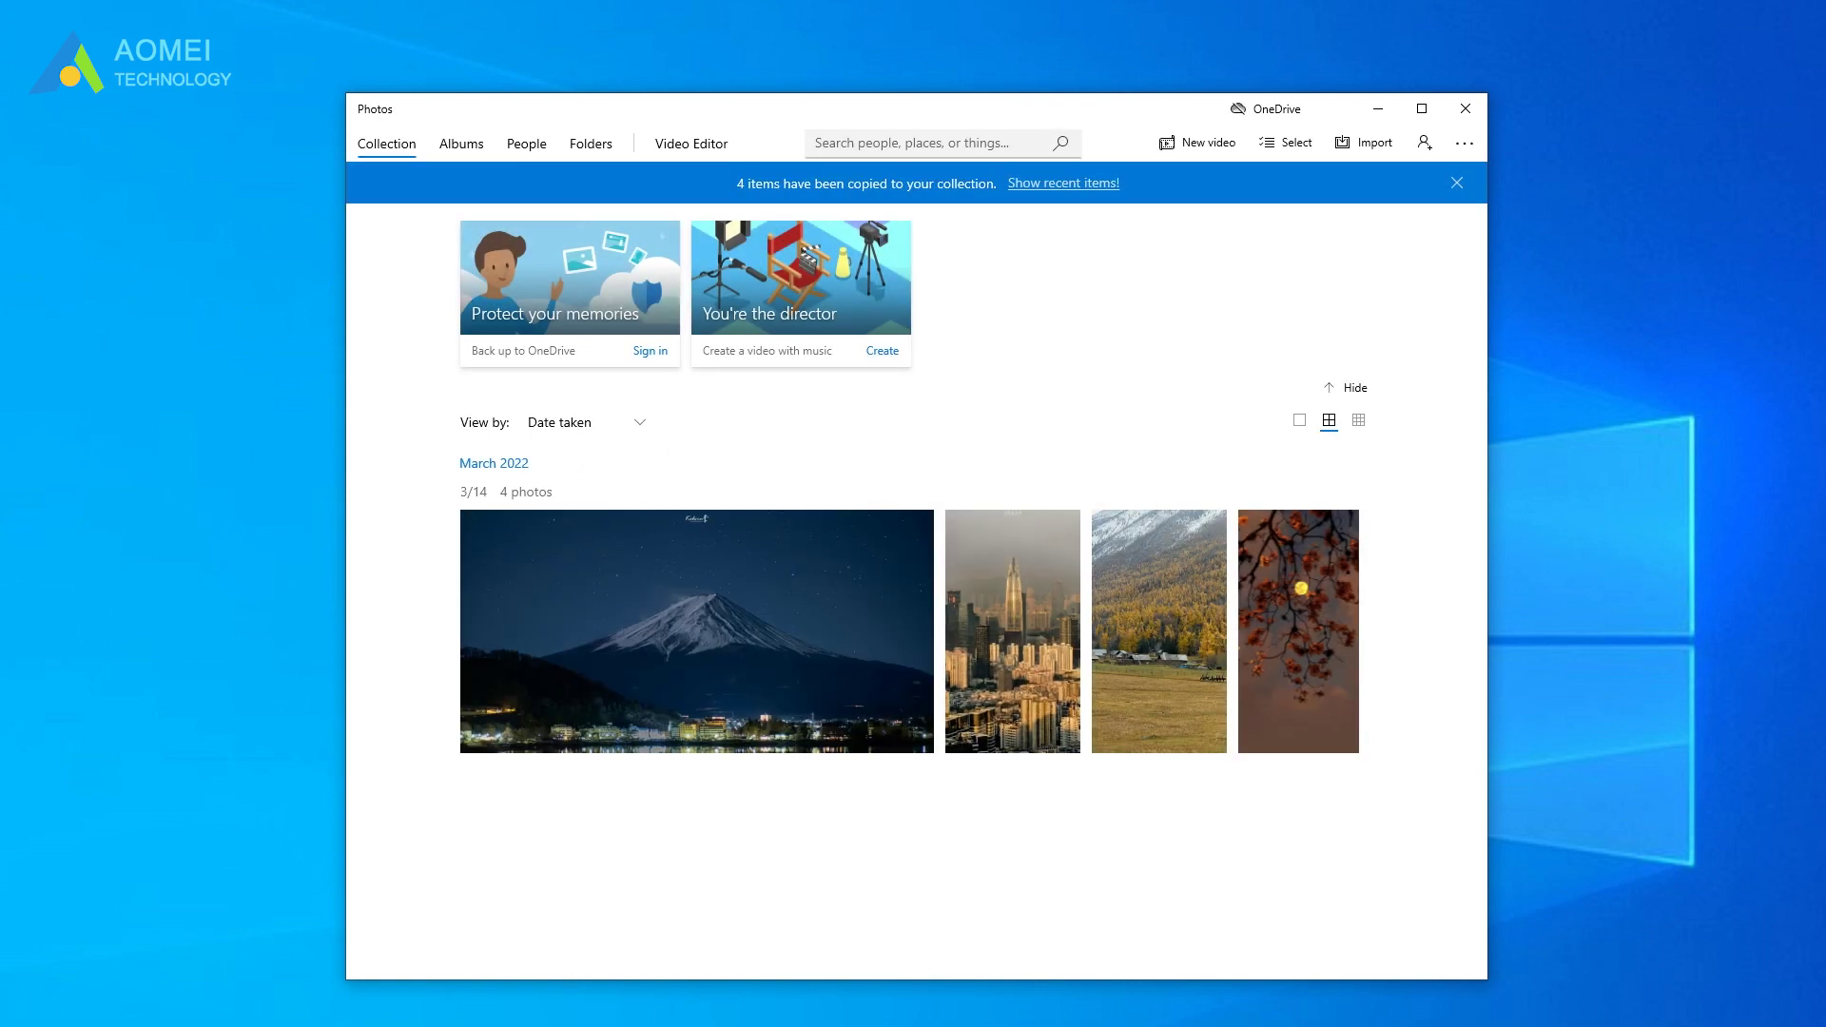
Step: Paste the four imported IMG photos from Pictures into the empty photos folder on Recovery (G:)
left_click(186, 996)
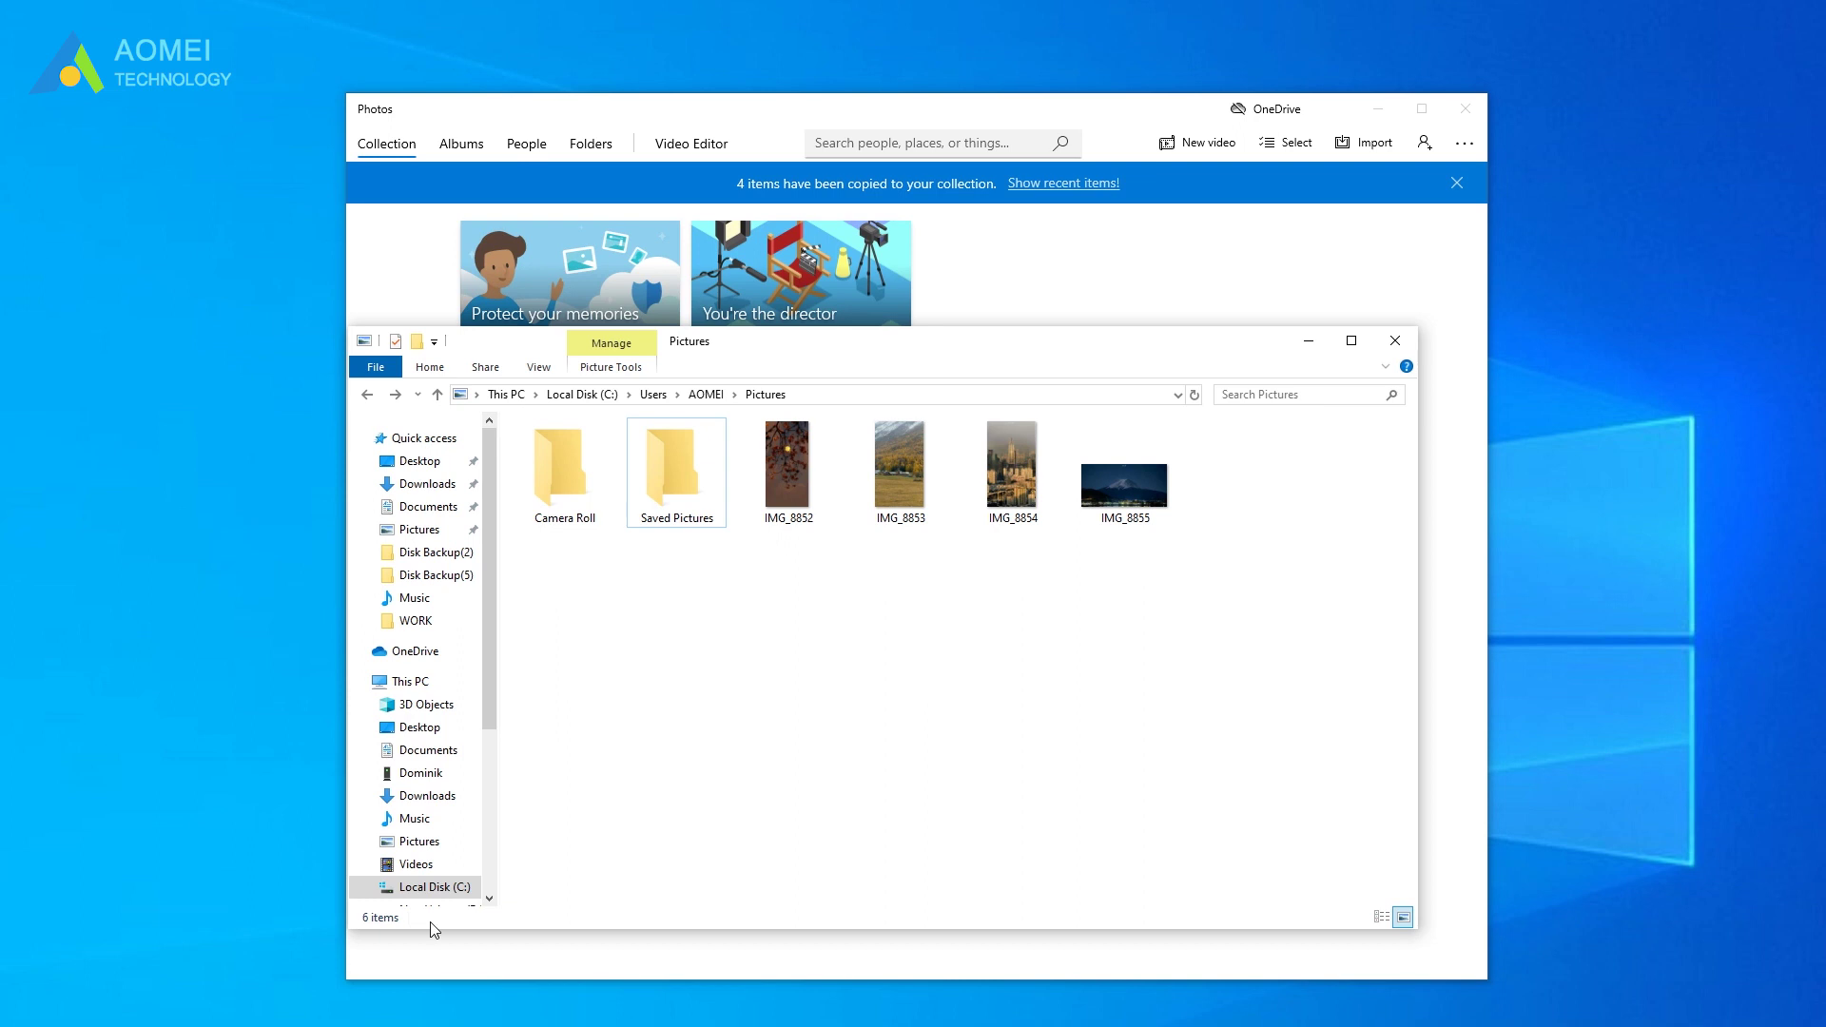
left_click_drag(1246, 567, 784, 467)
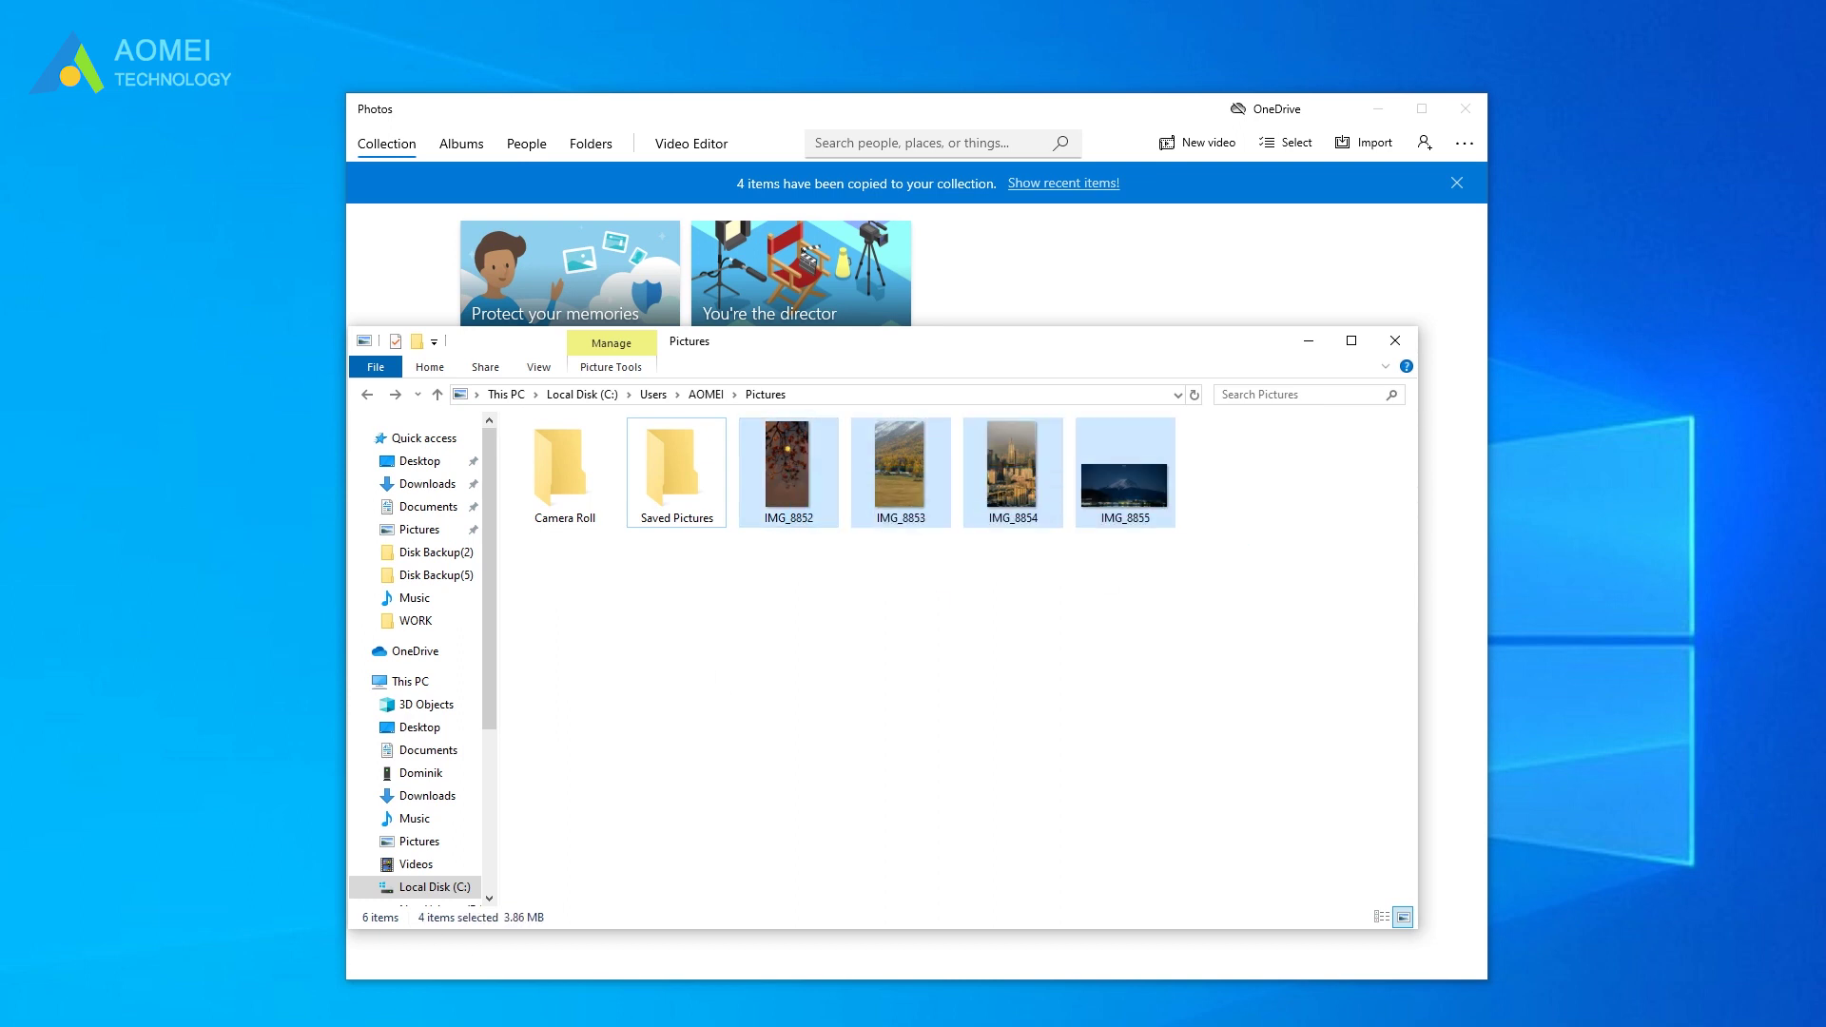
left_click(365, 998)
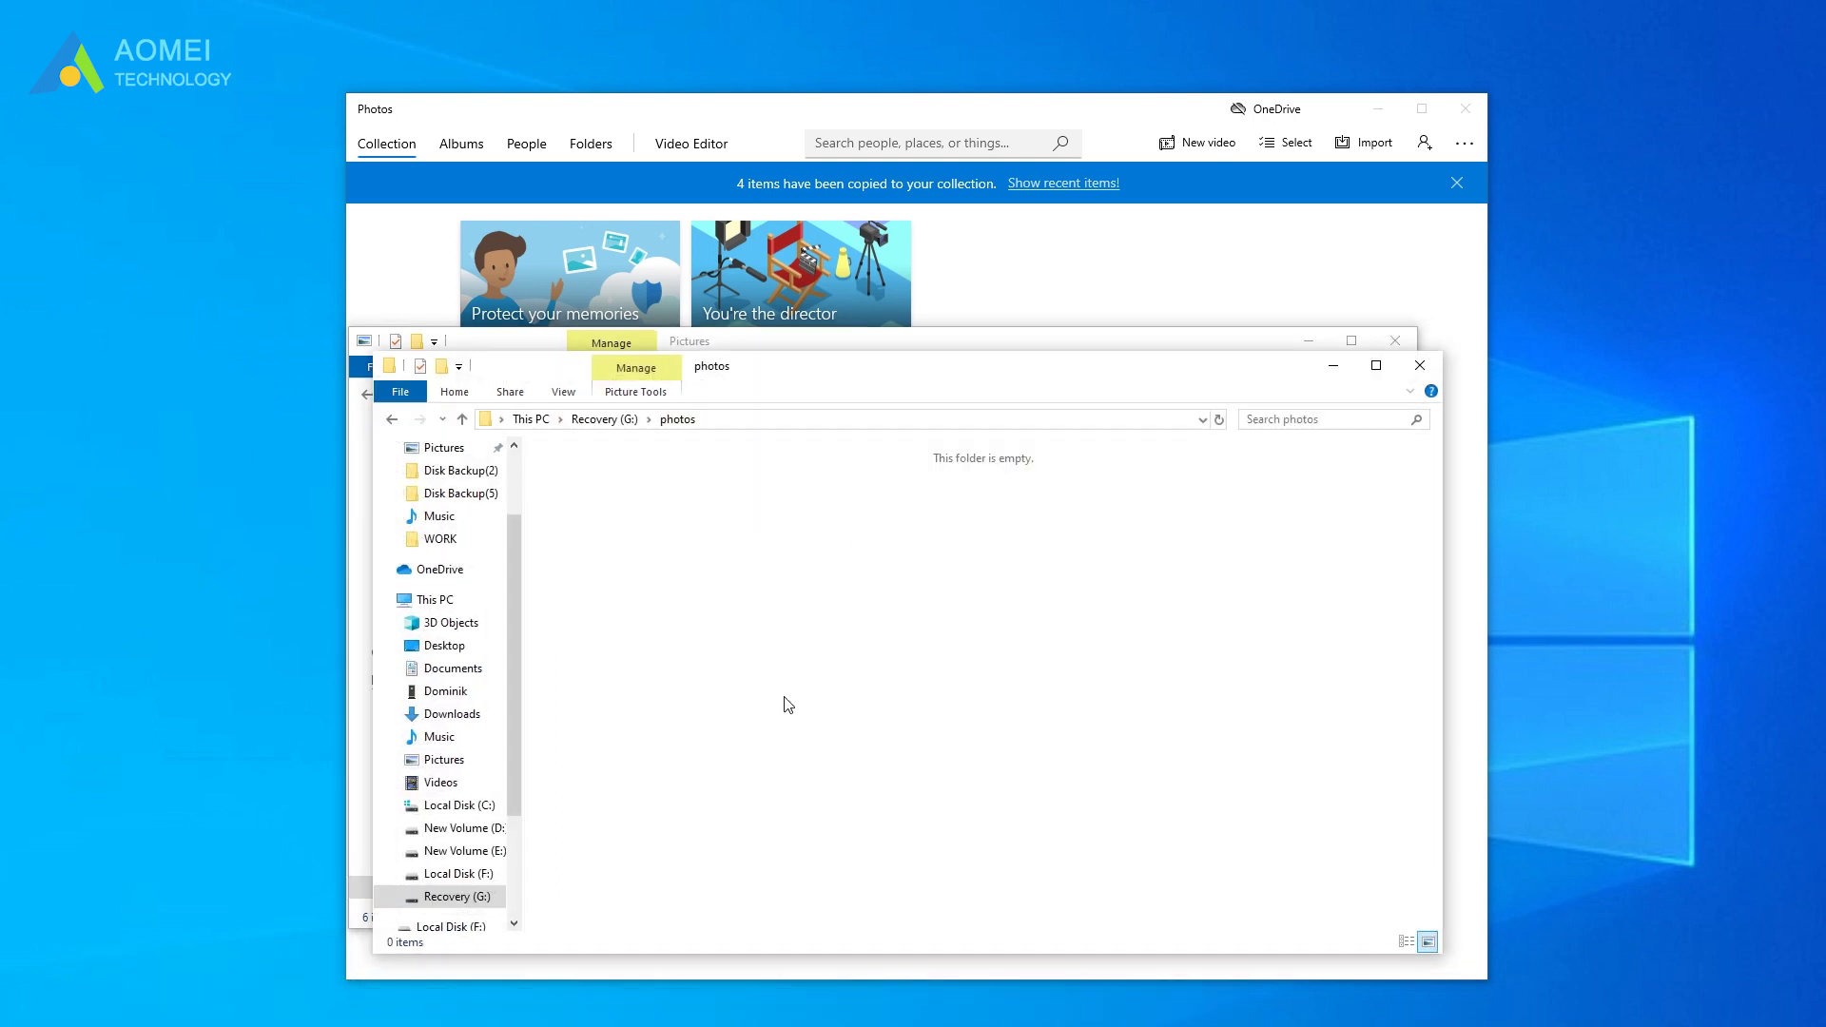
key("ctrl+v")
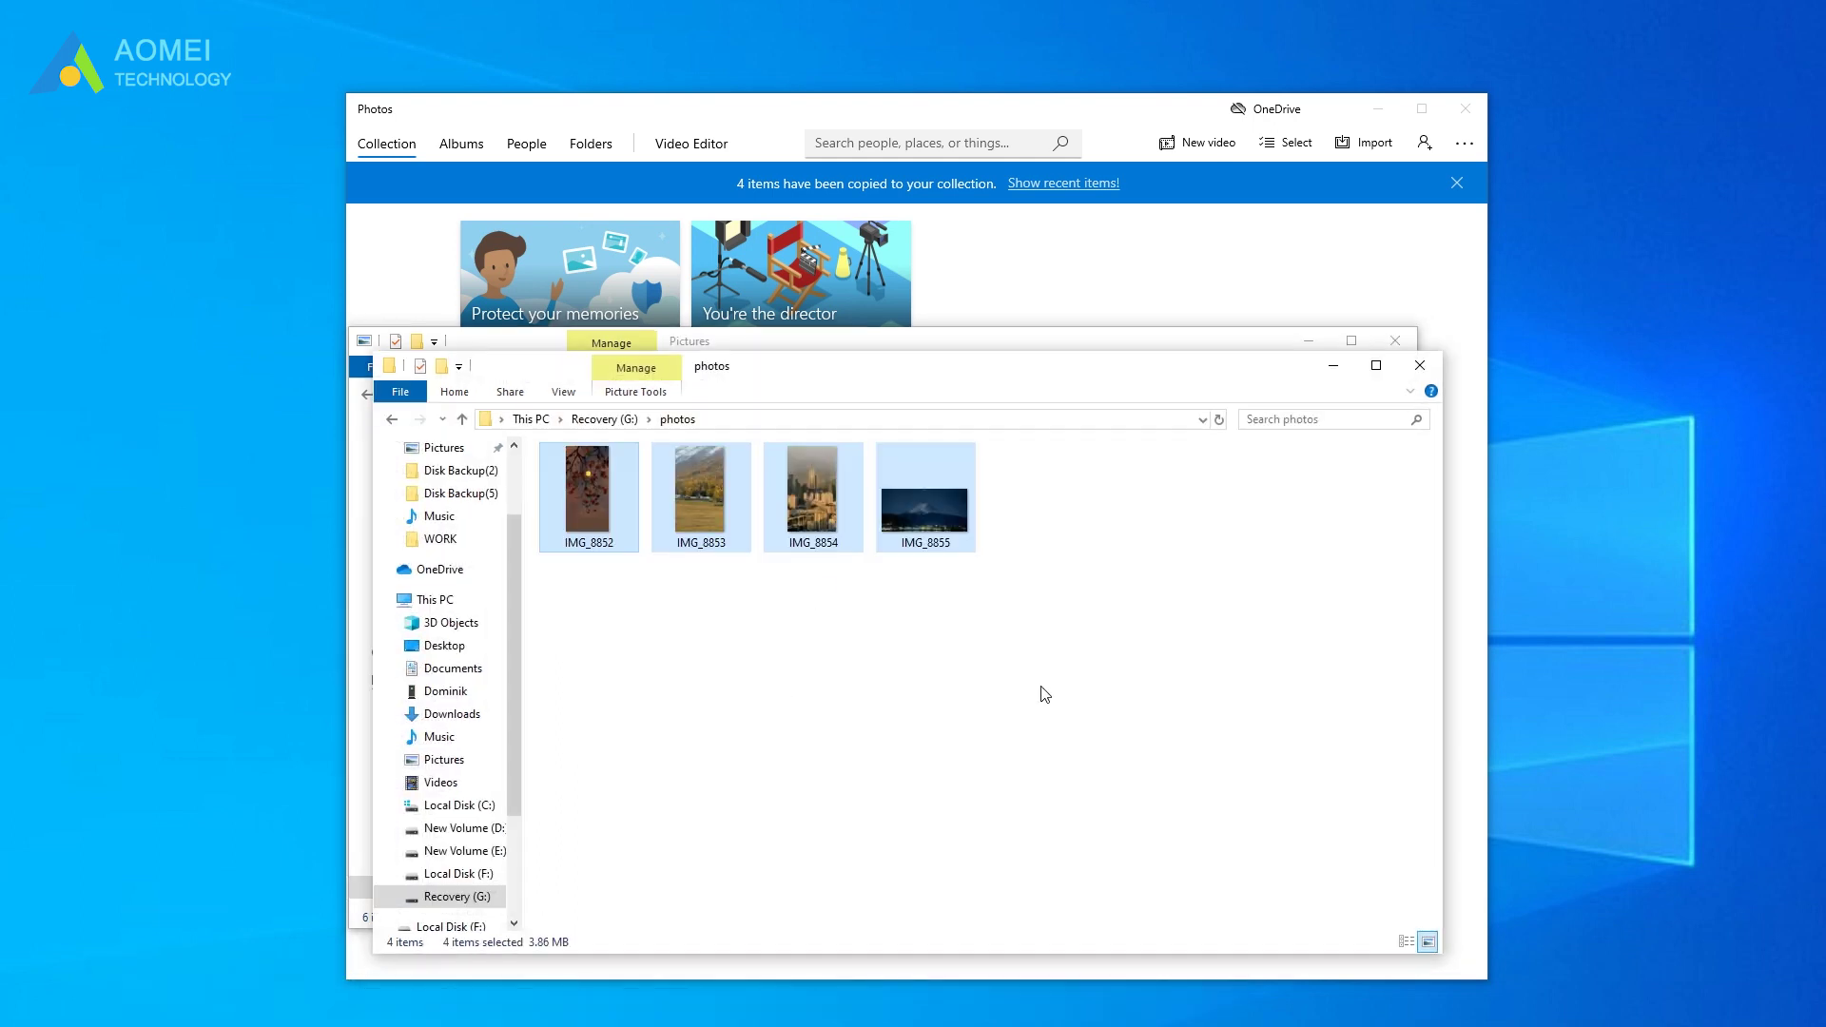
left_click(1042, 695)
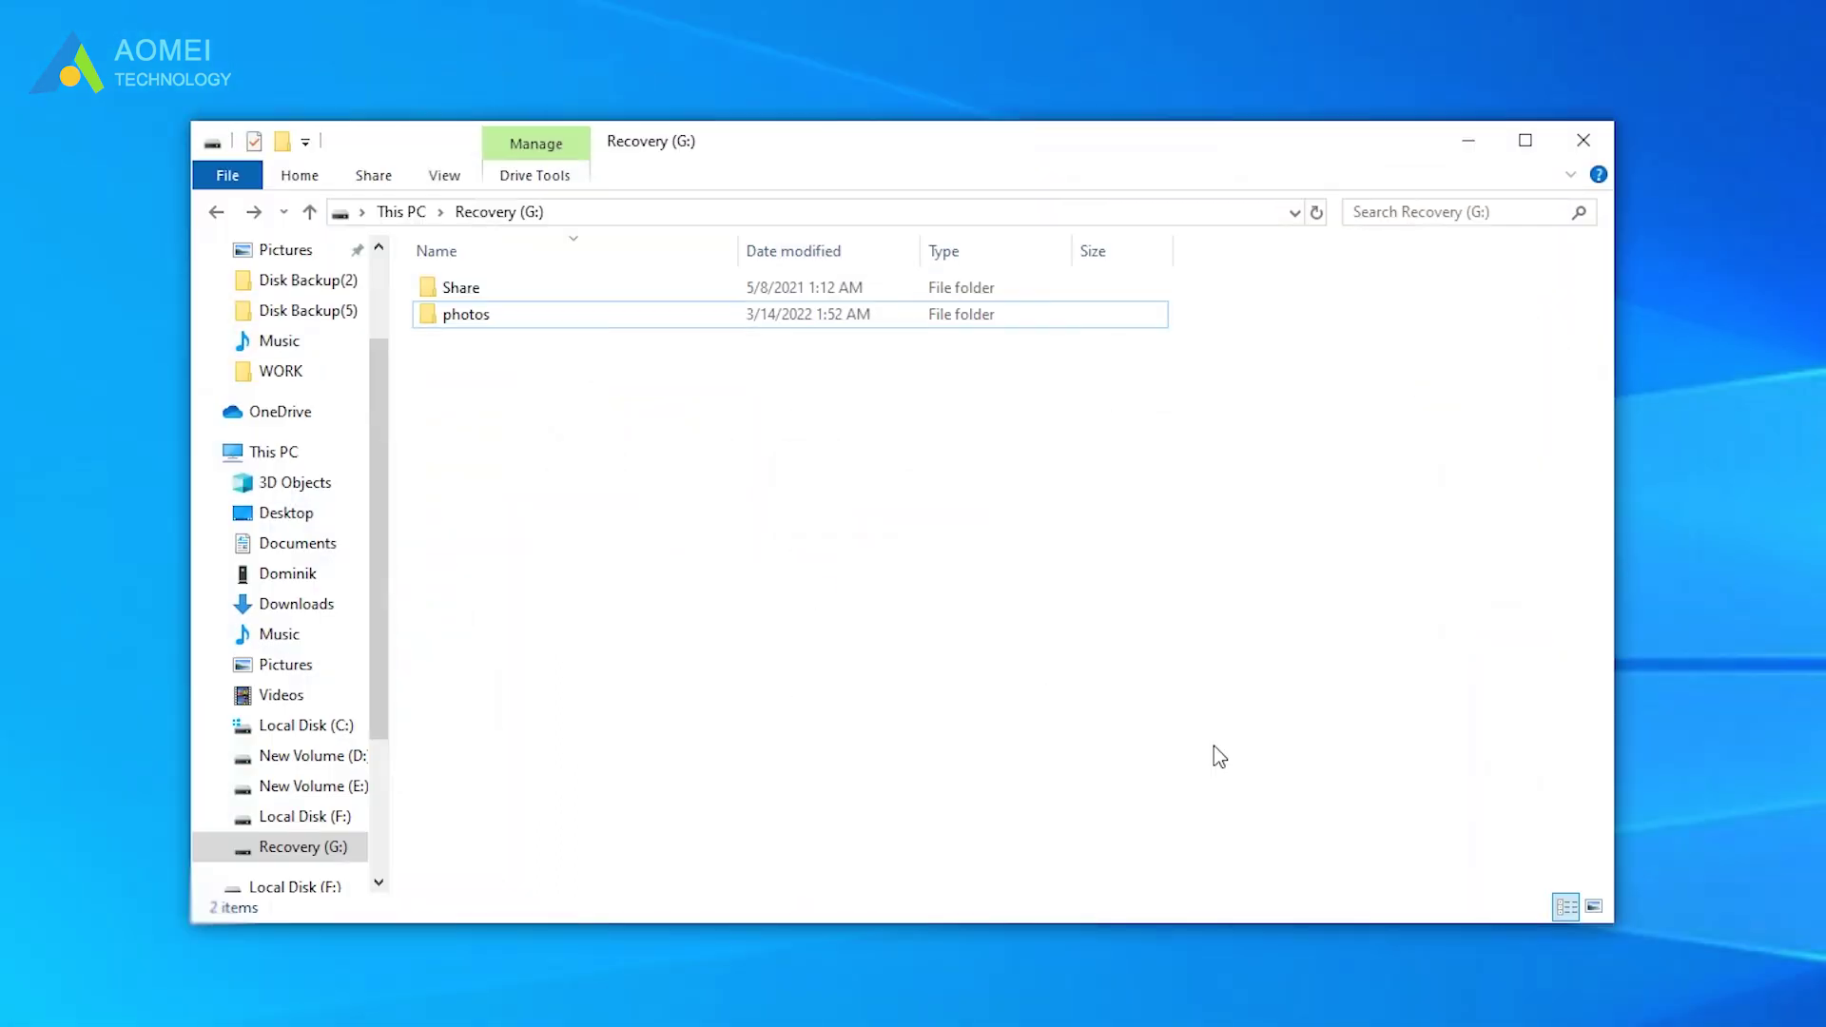
Step: Rename the photos folder on Recovery (G:) to iPhone Pictures
left_click(579, 321)
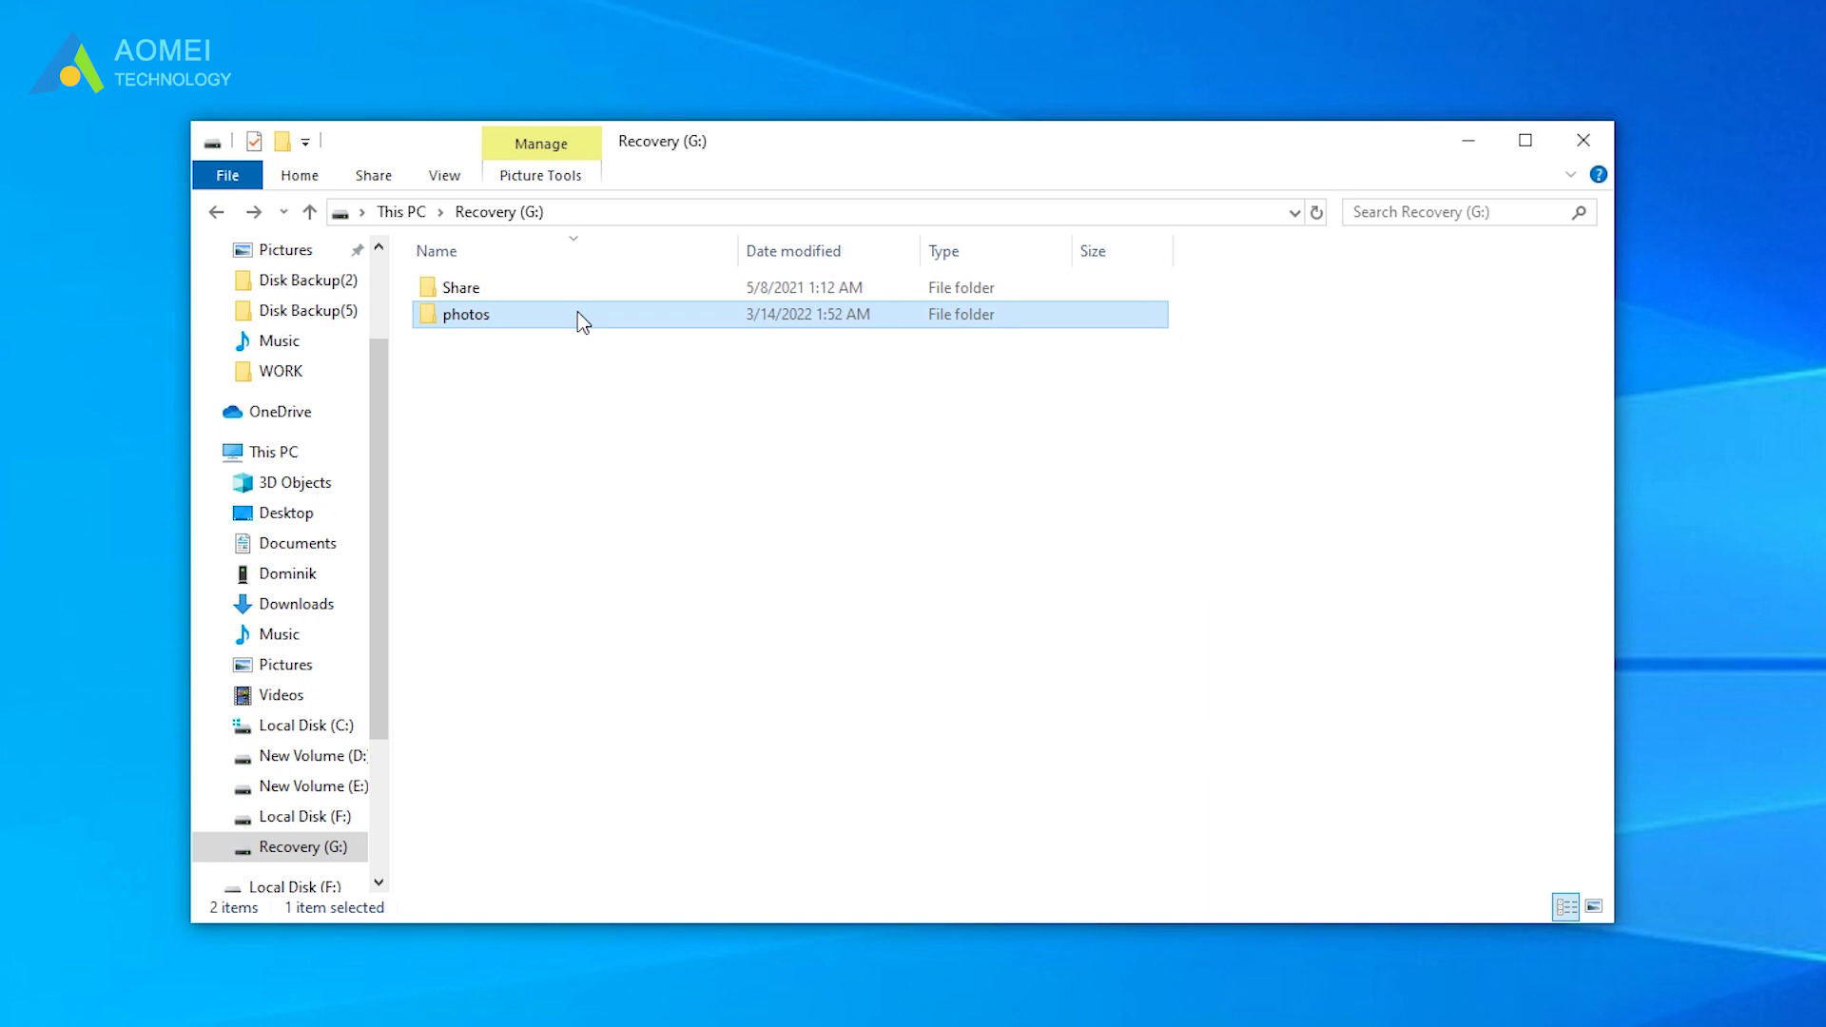
right_click(578, 317)
left_click(649, 805)
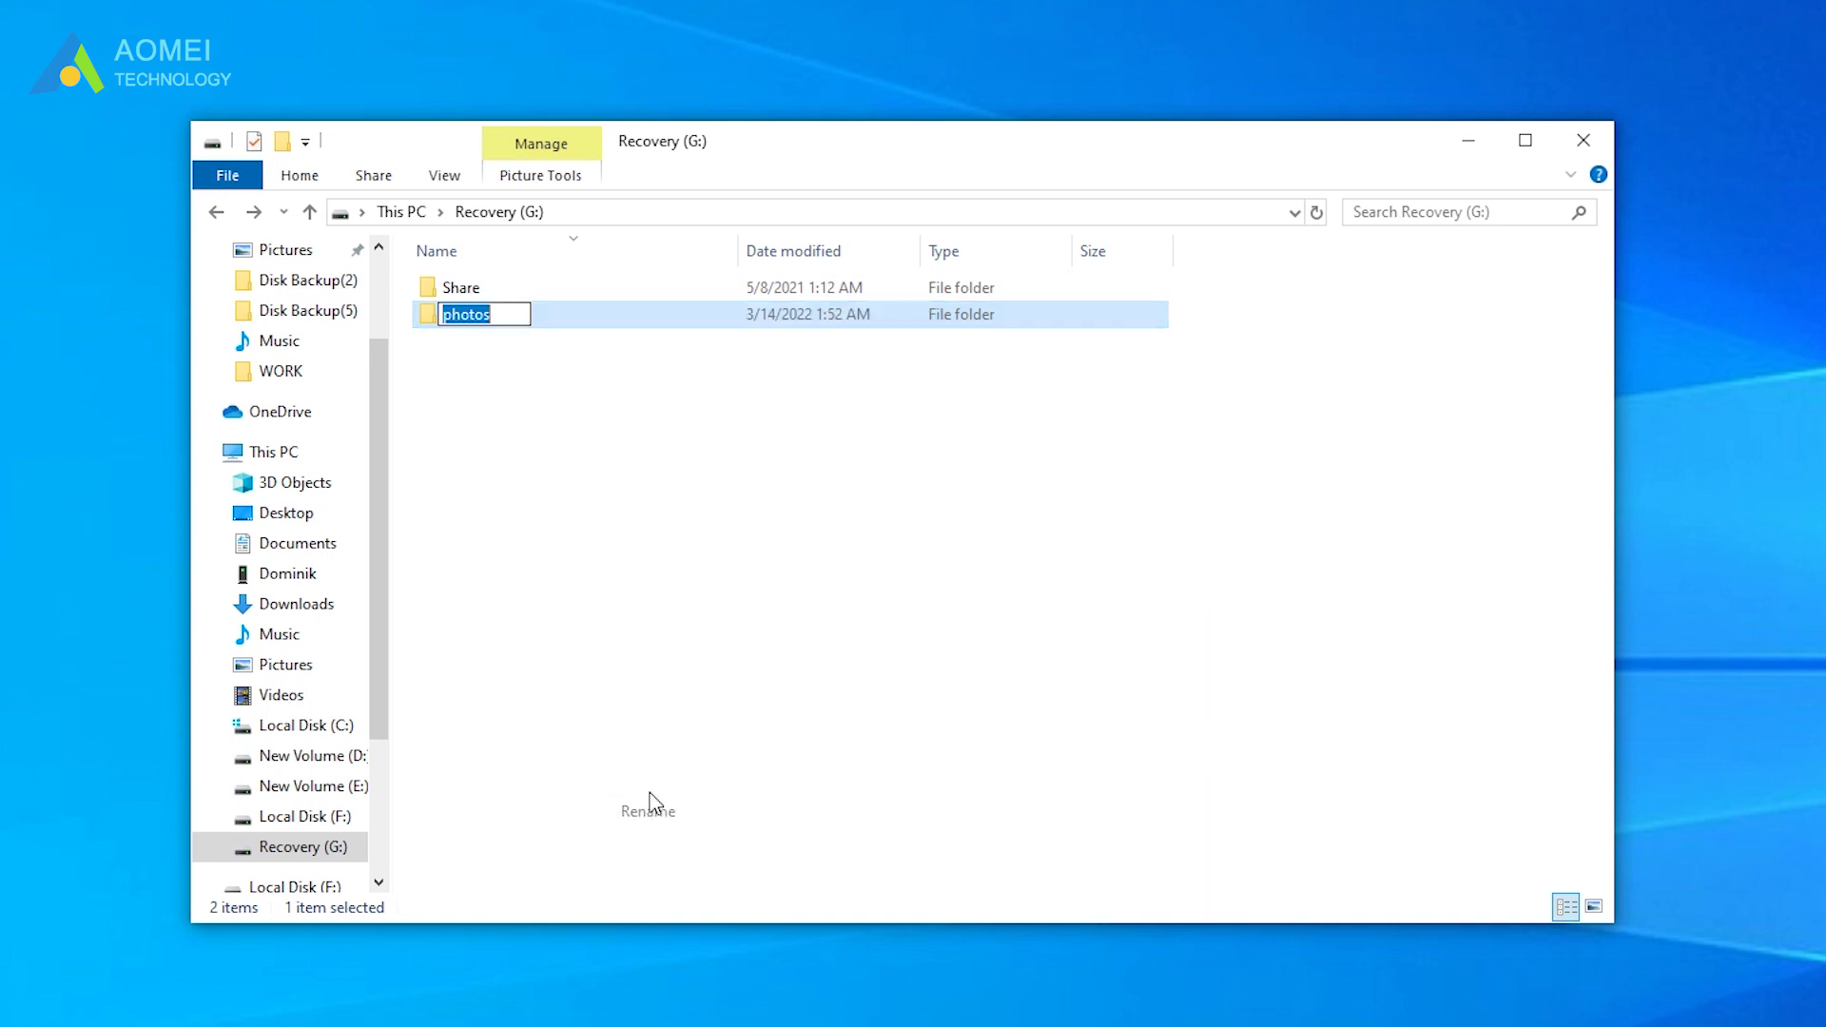
type("iPhone Pictures")
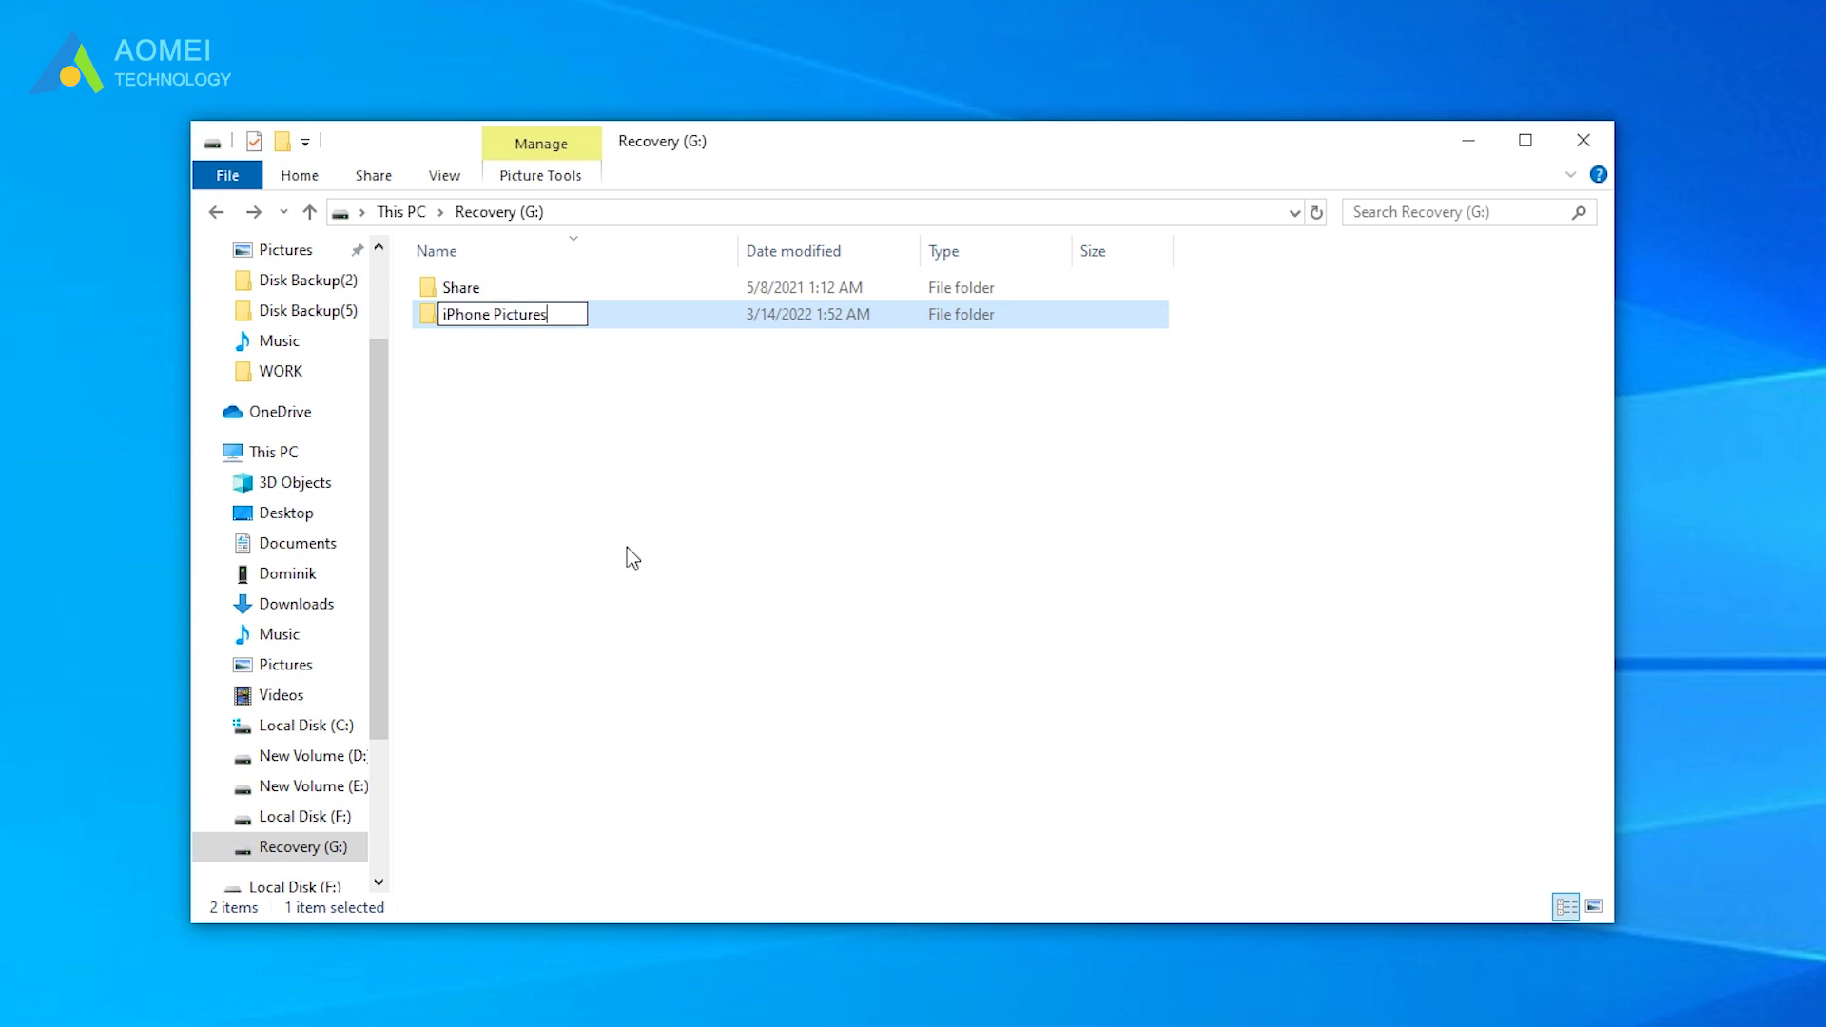
left_click(634, 558)
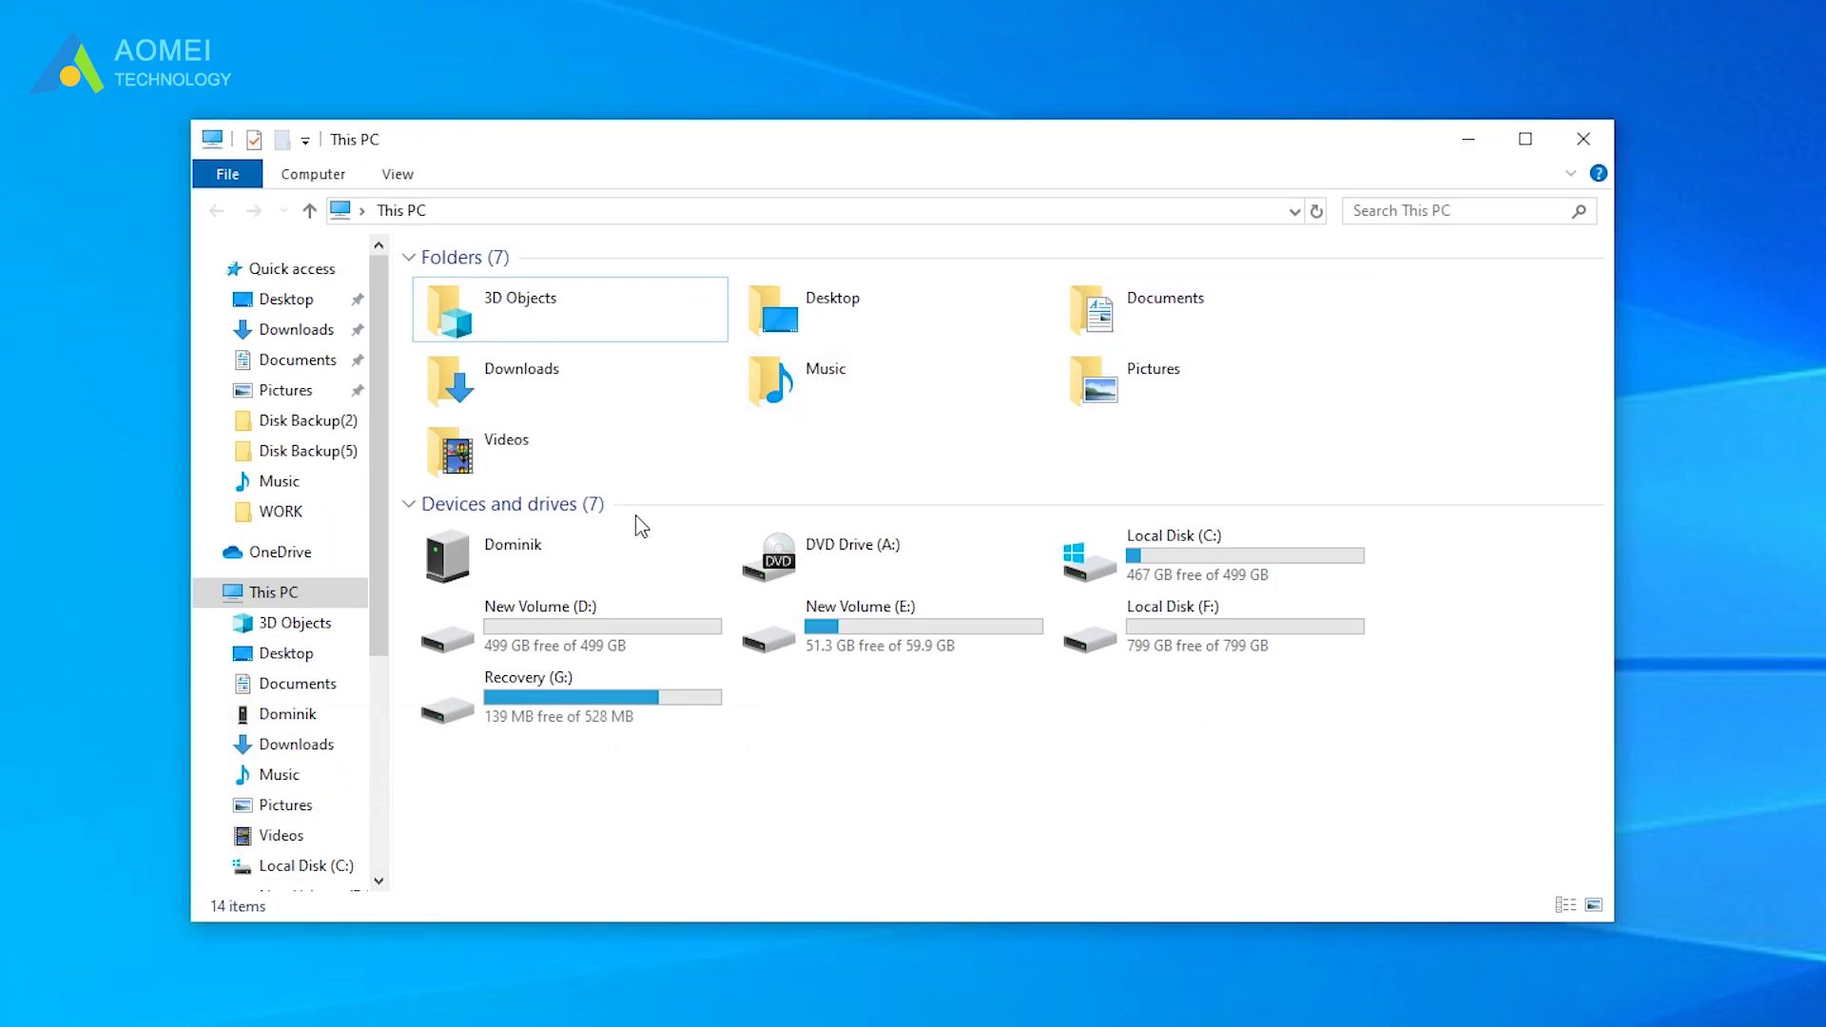
Step: Navigate into the iPhone's Internal Storage > DCIM and its most recent dated folder
left_click(583, 546)
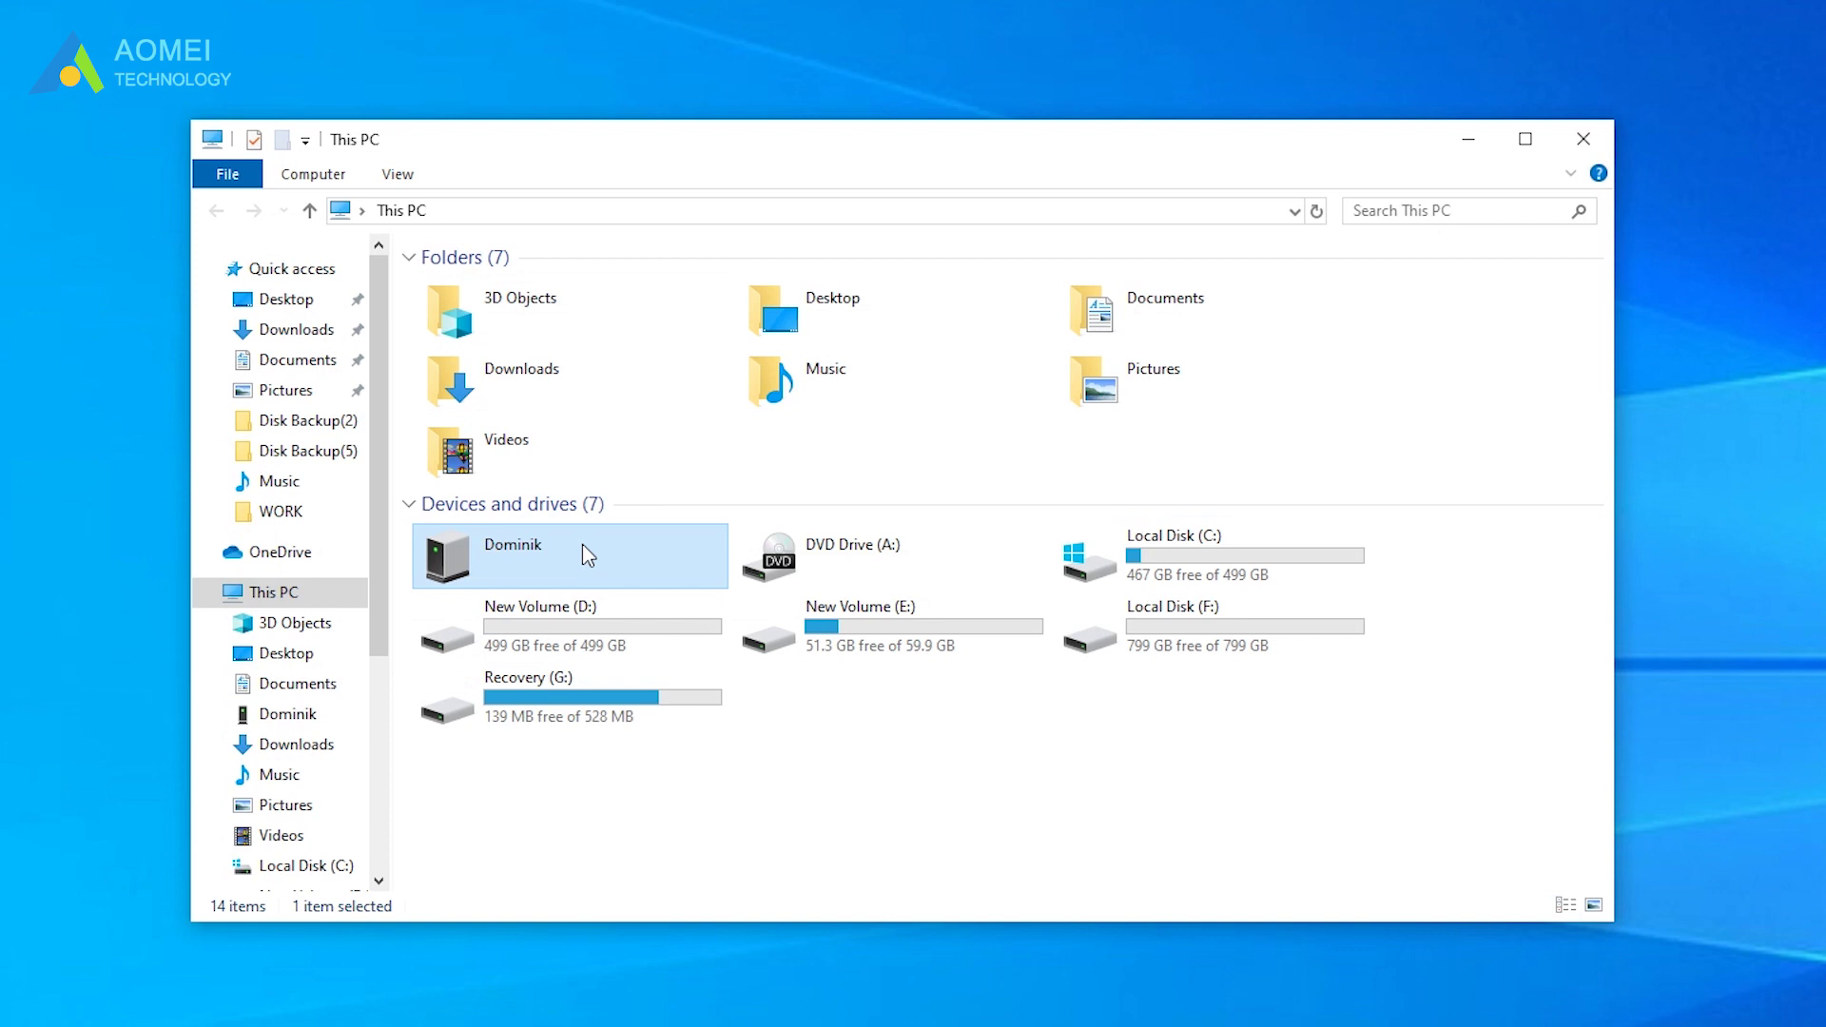
double_click(507, 577)
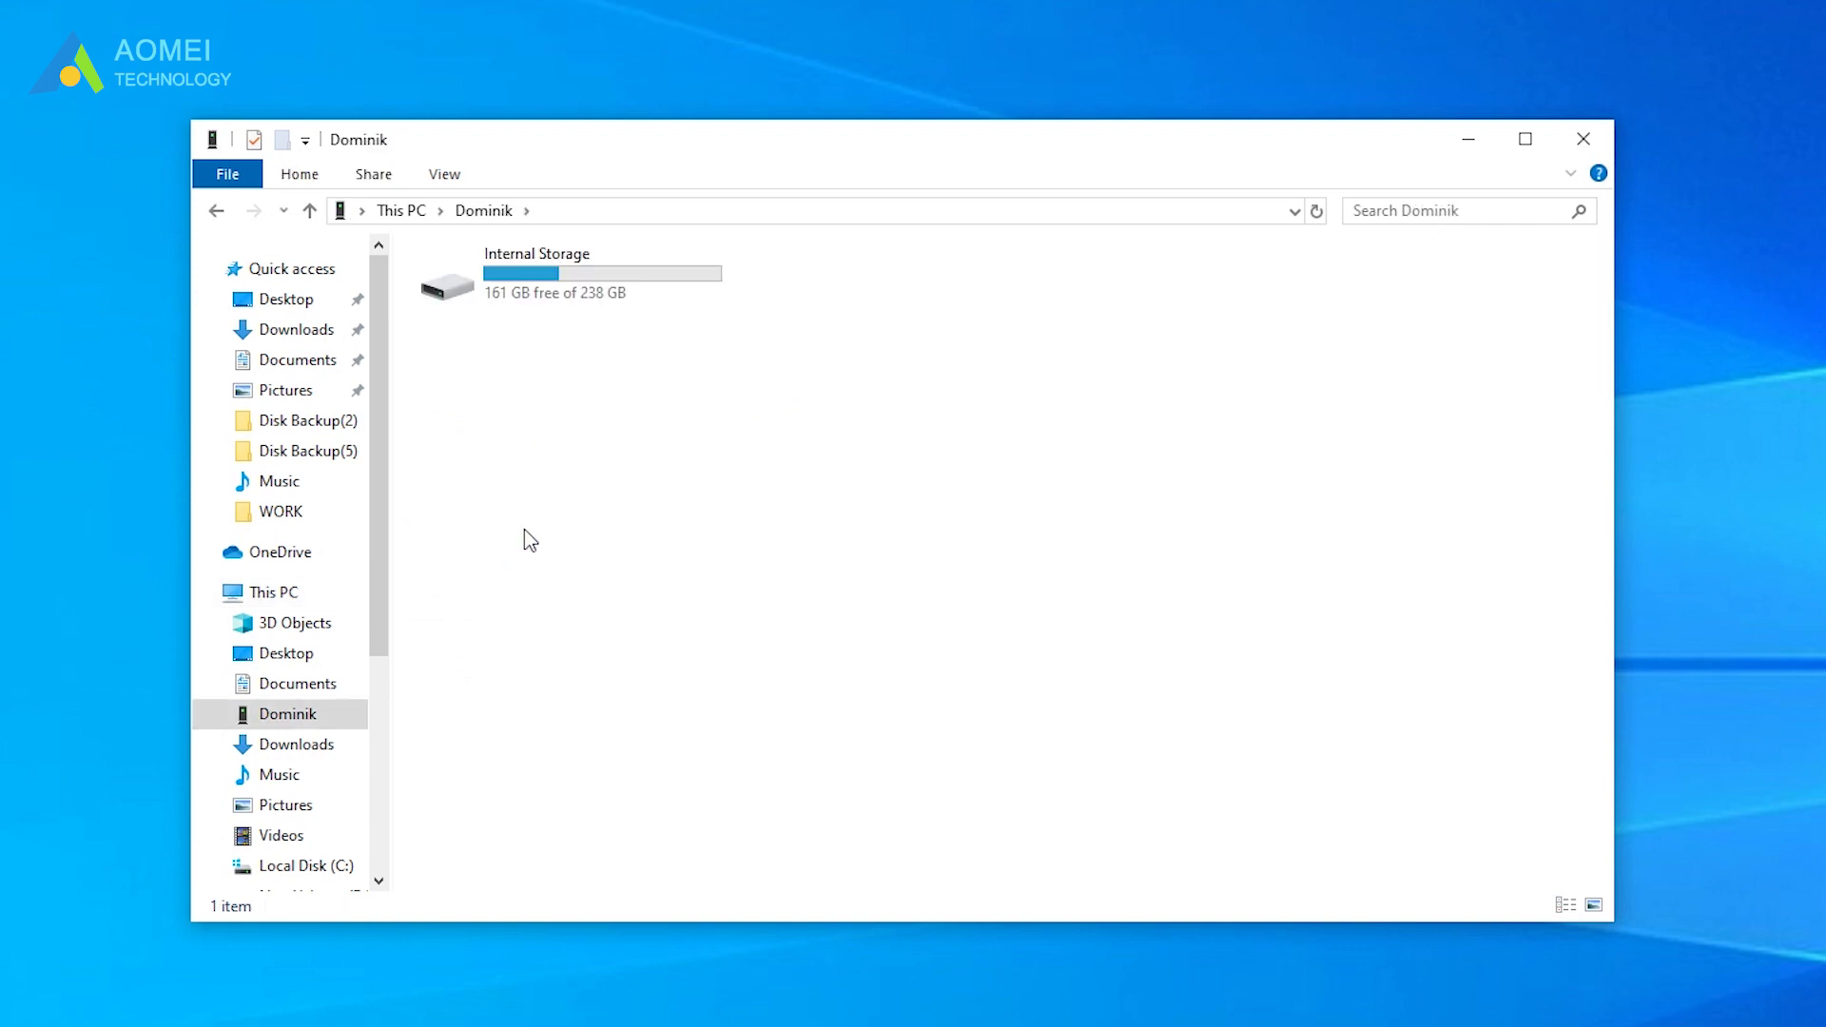
double_click(589, 288)
double_click(589, 289)
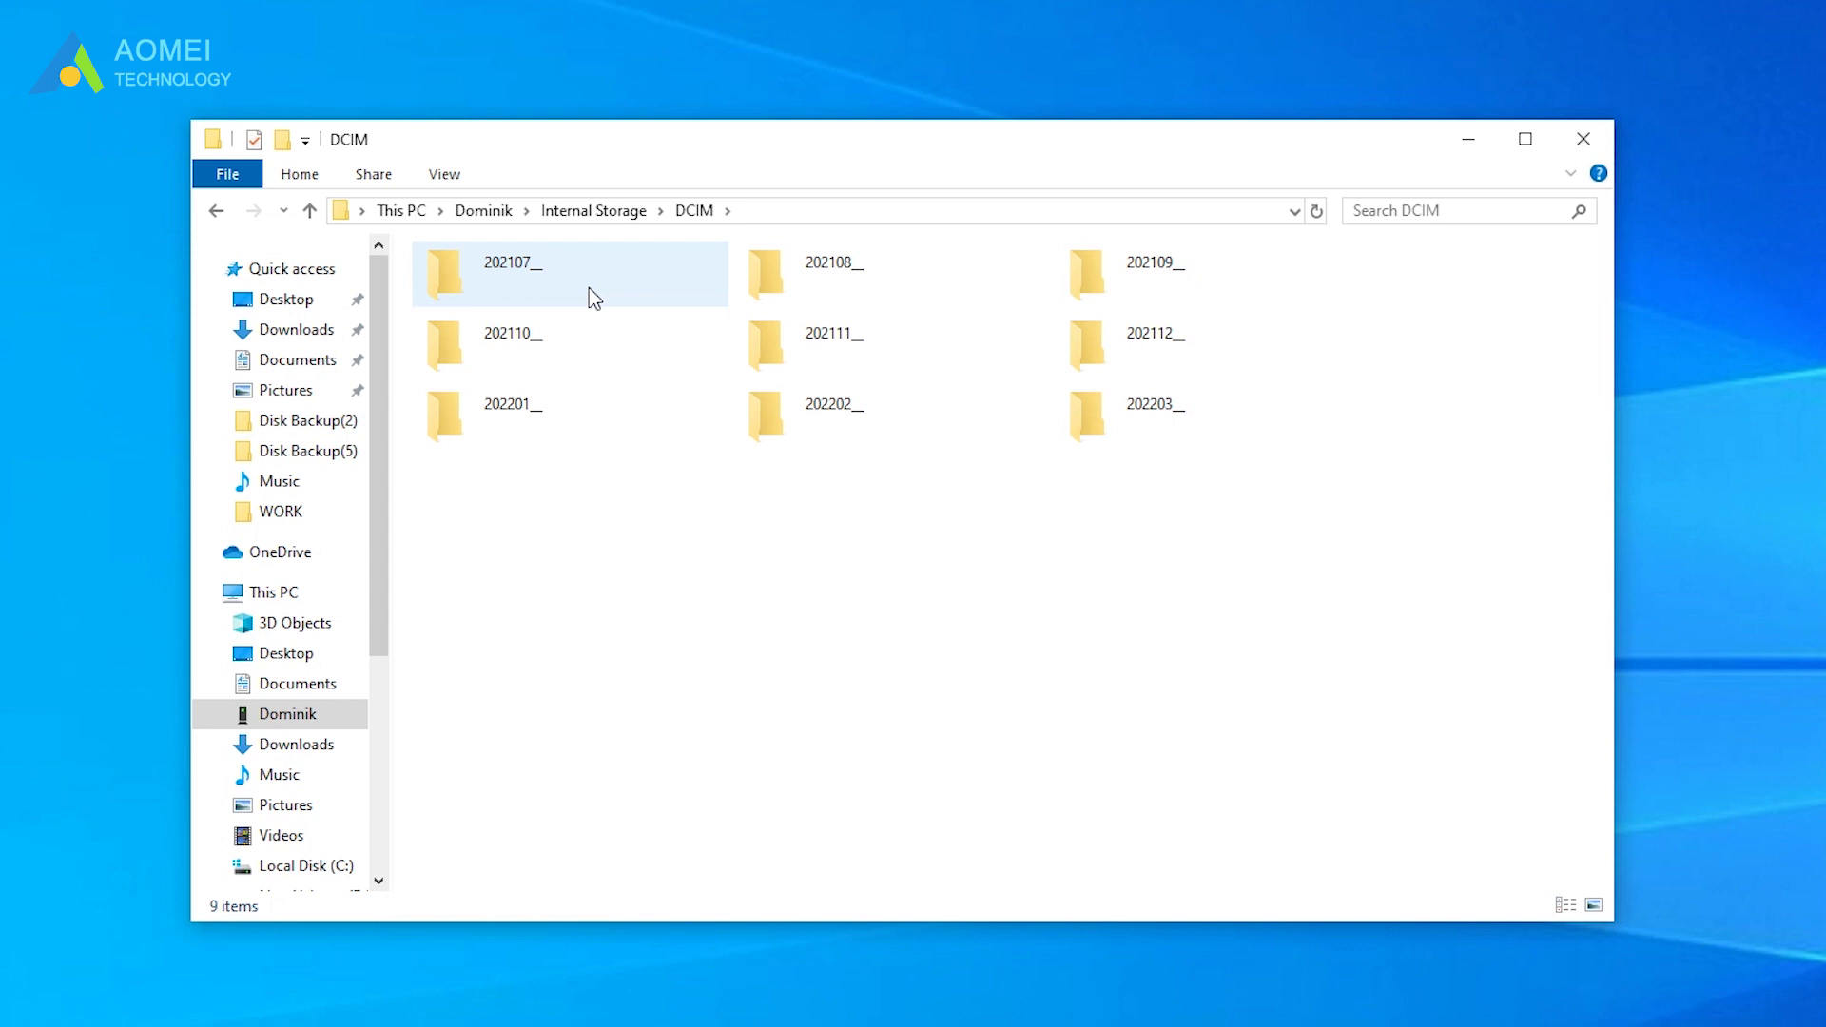
key("End")
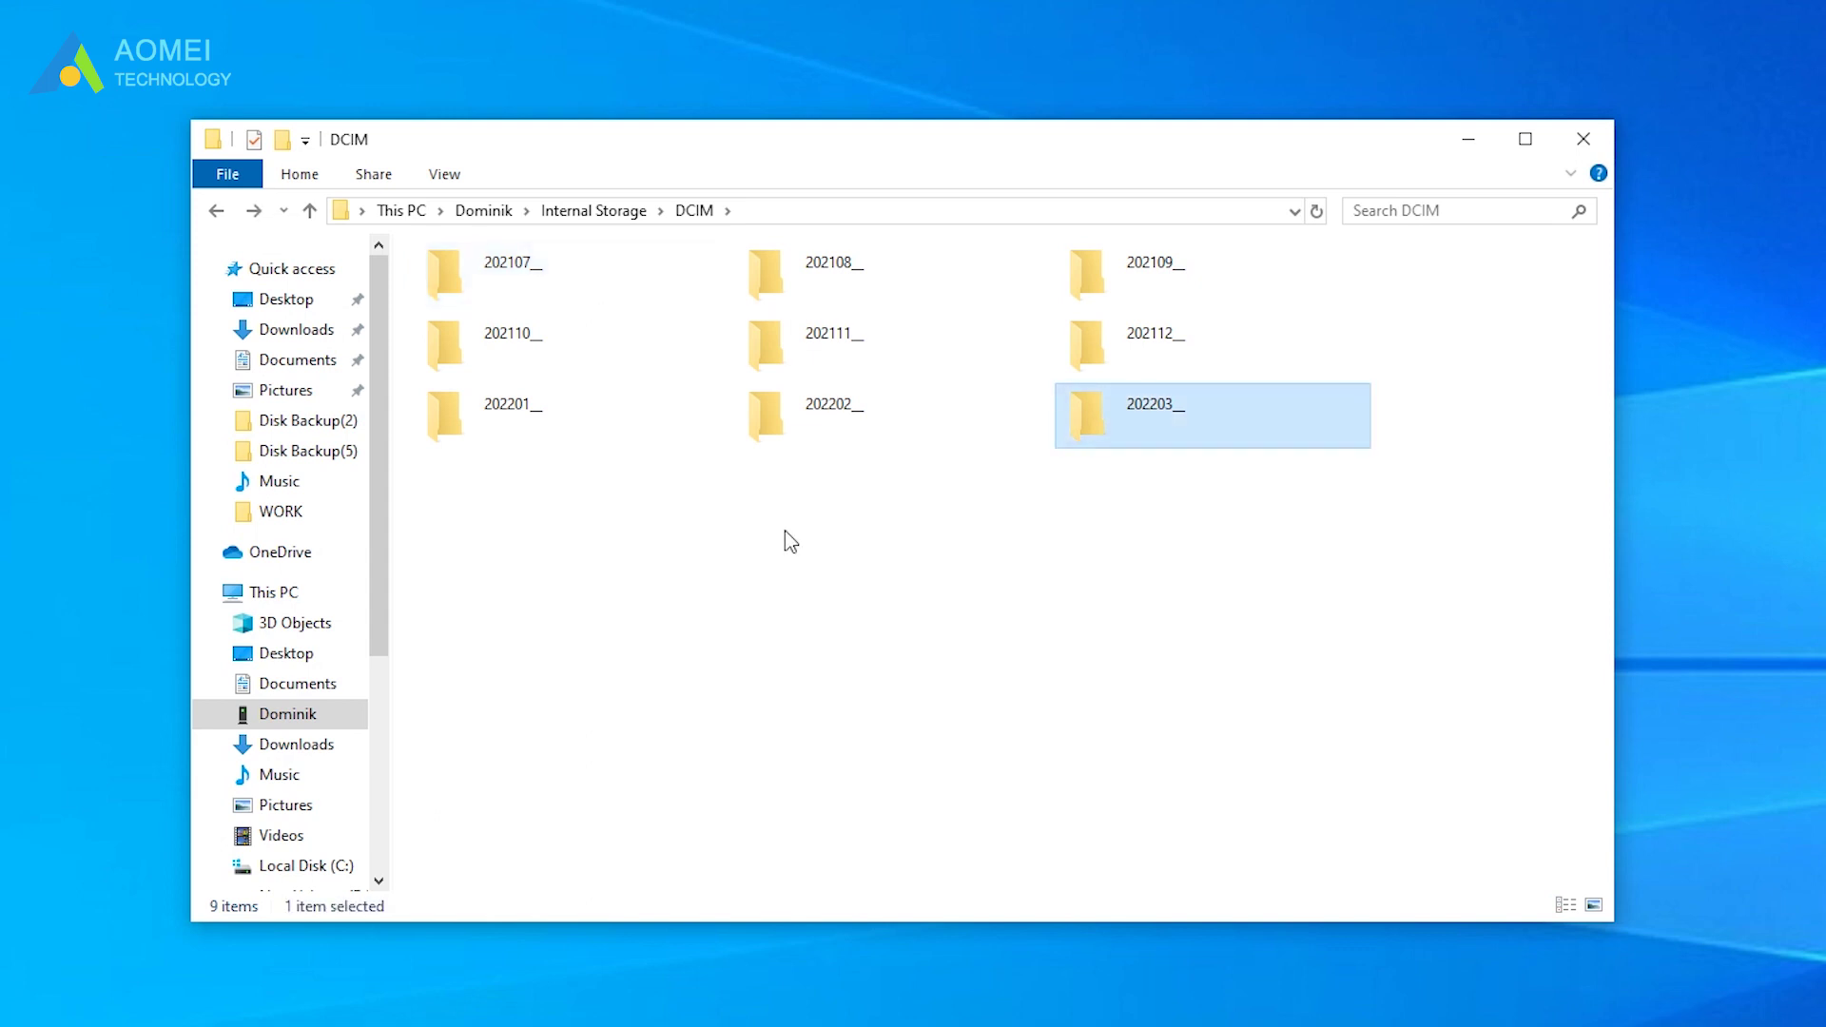
double_click(1162, 407)
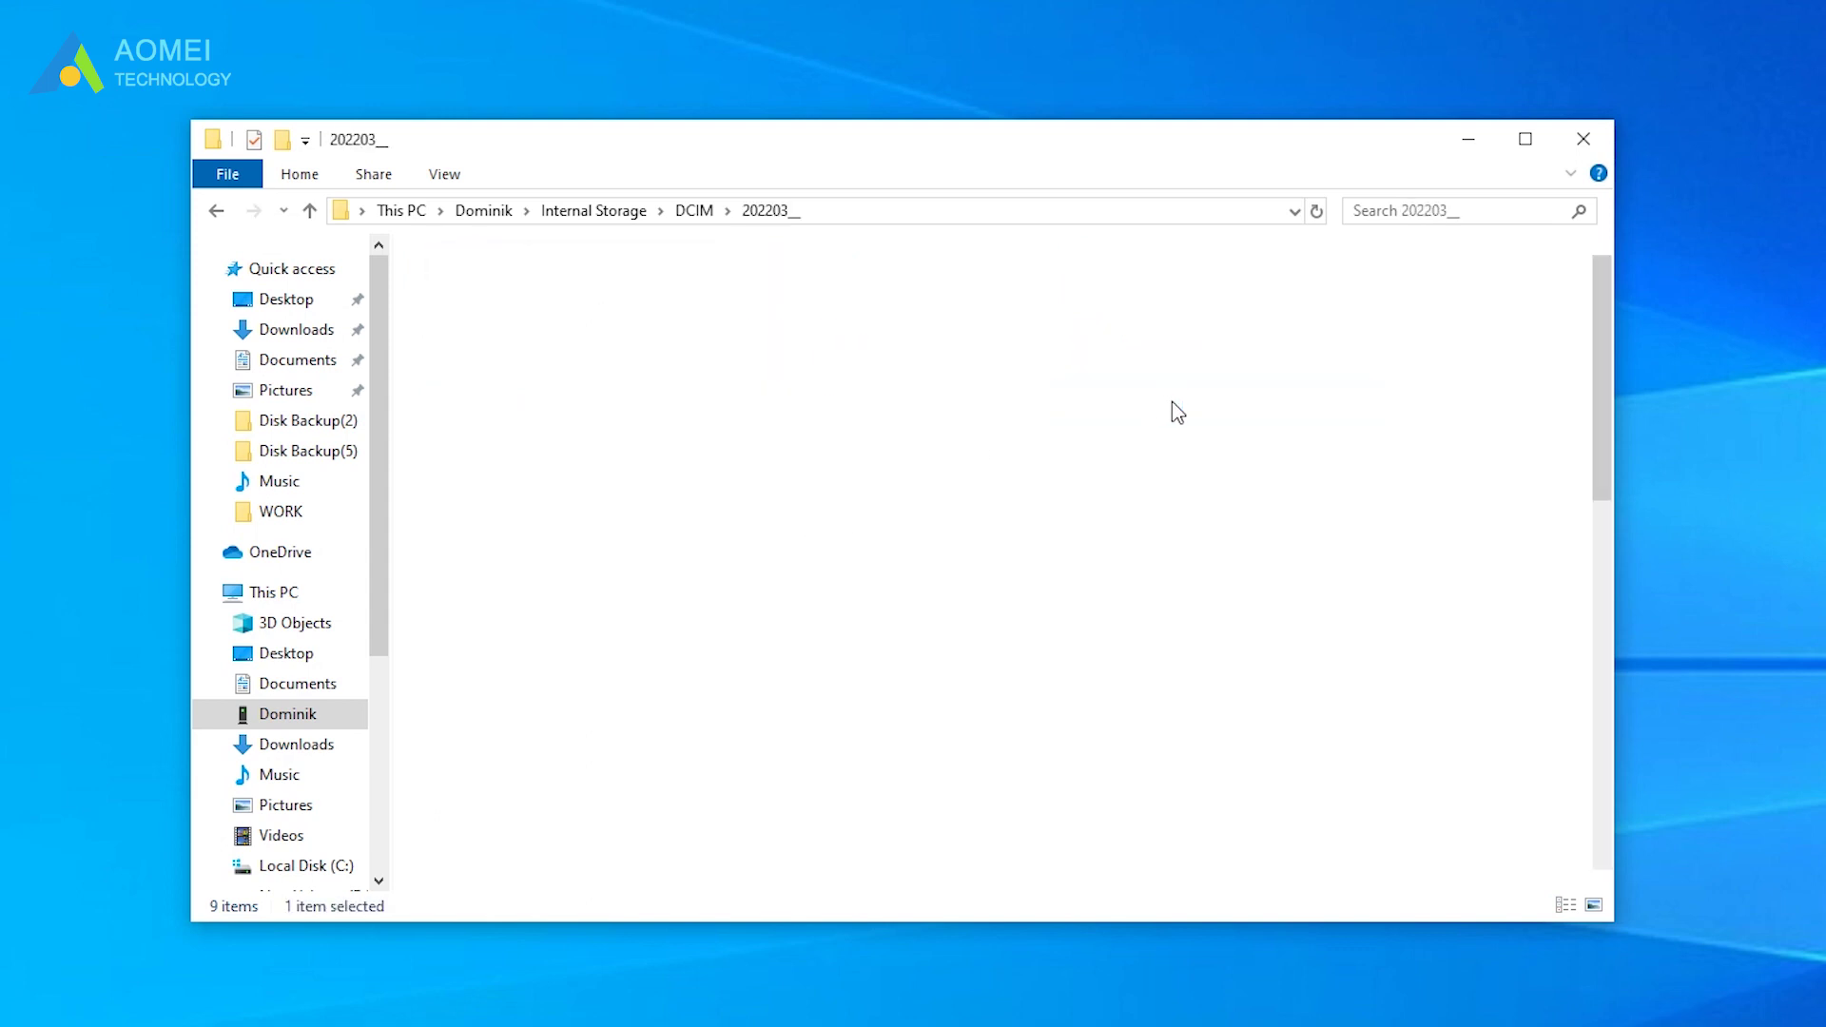
scroll(1284, 407, "down", 10)
Step: Copy the four photos from that folder into G:\iPhone Pictures
mouse_move(1423, 382)
left_mouse_down()
mouse_move(1259, 448)
mouse_move(1248, 564)
left_mouse_up()
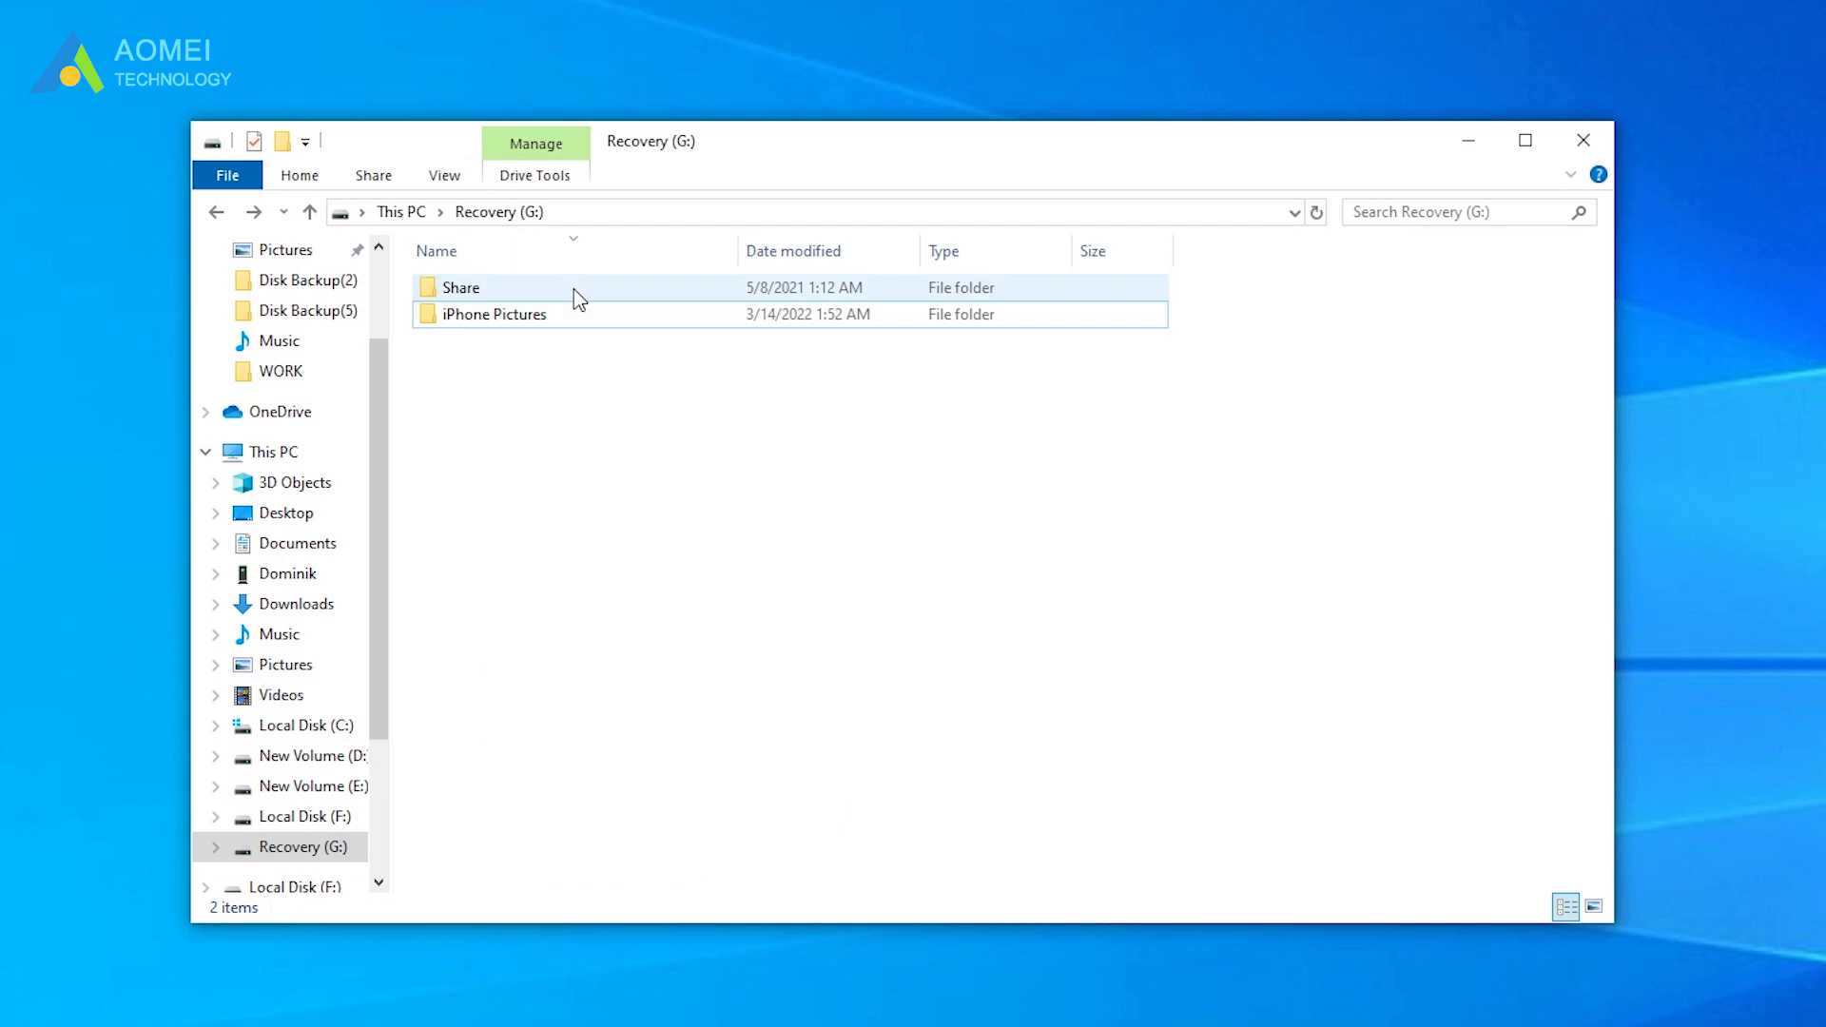
double_click(575, 320)
key("ctrl+v")
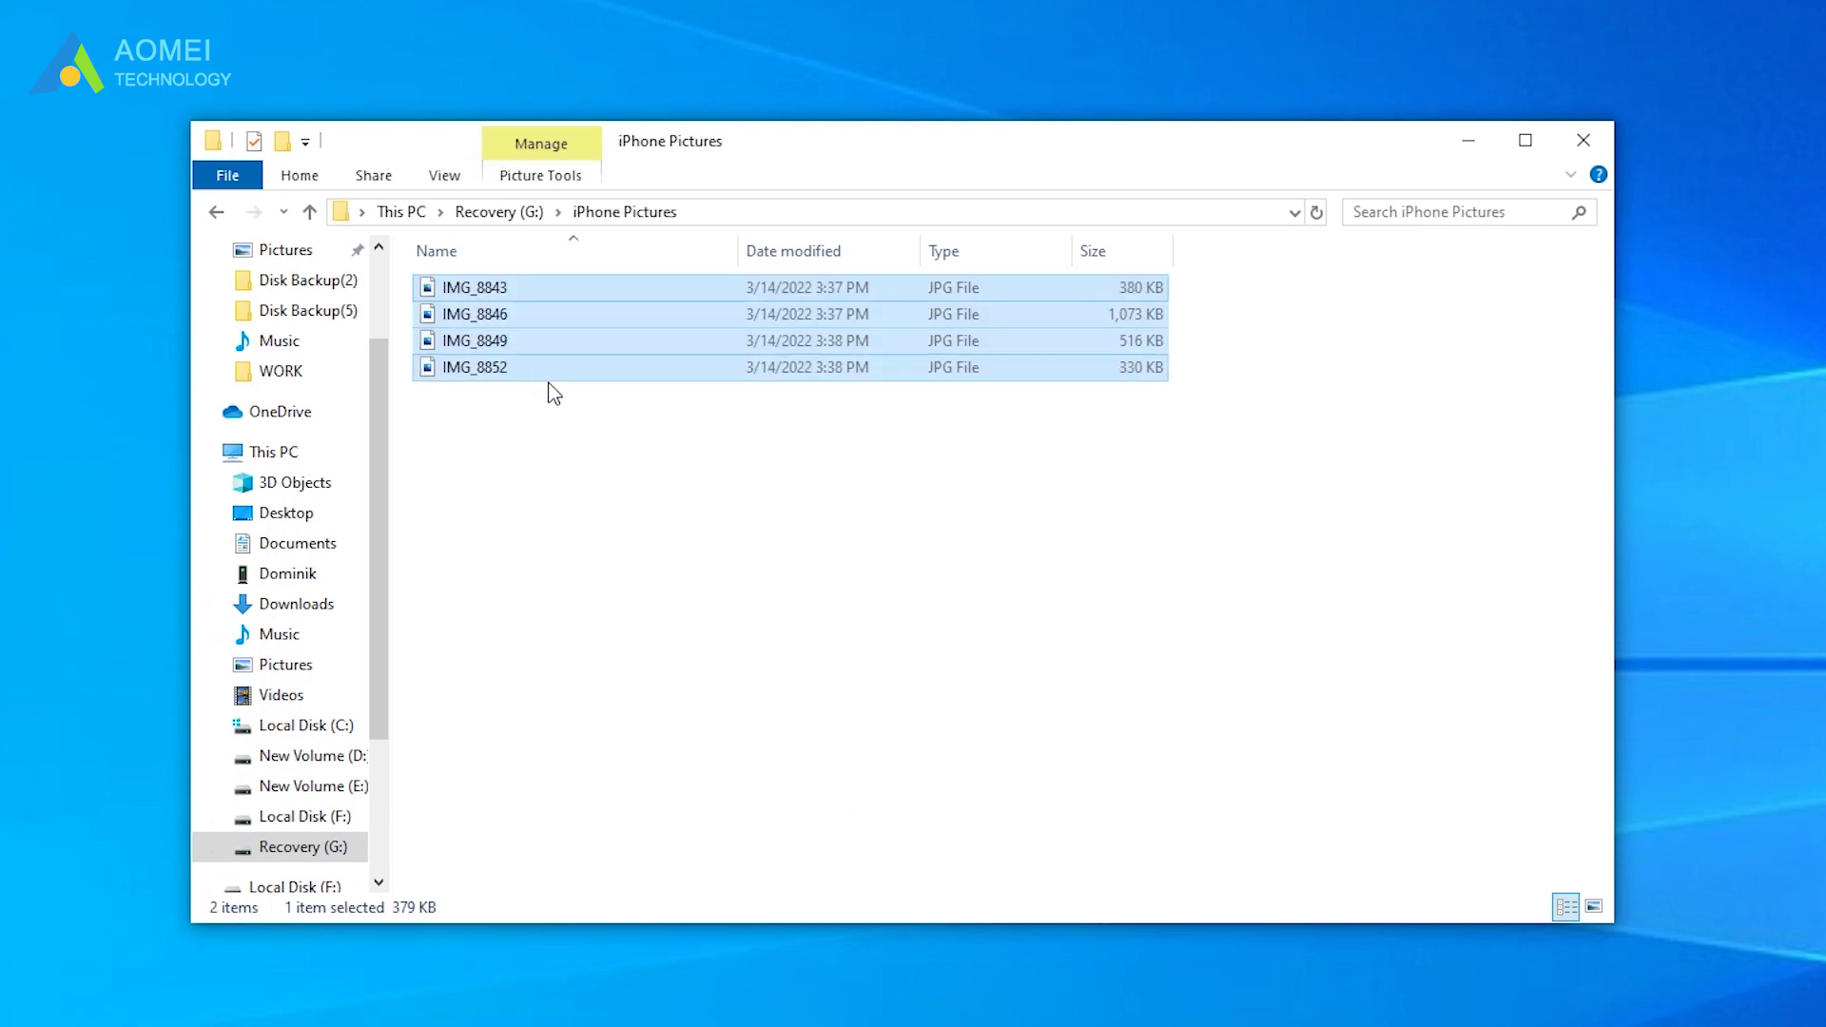
left_click(781, 609)
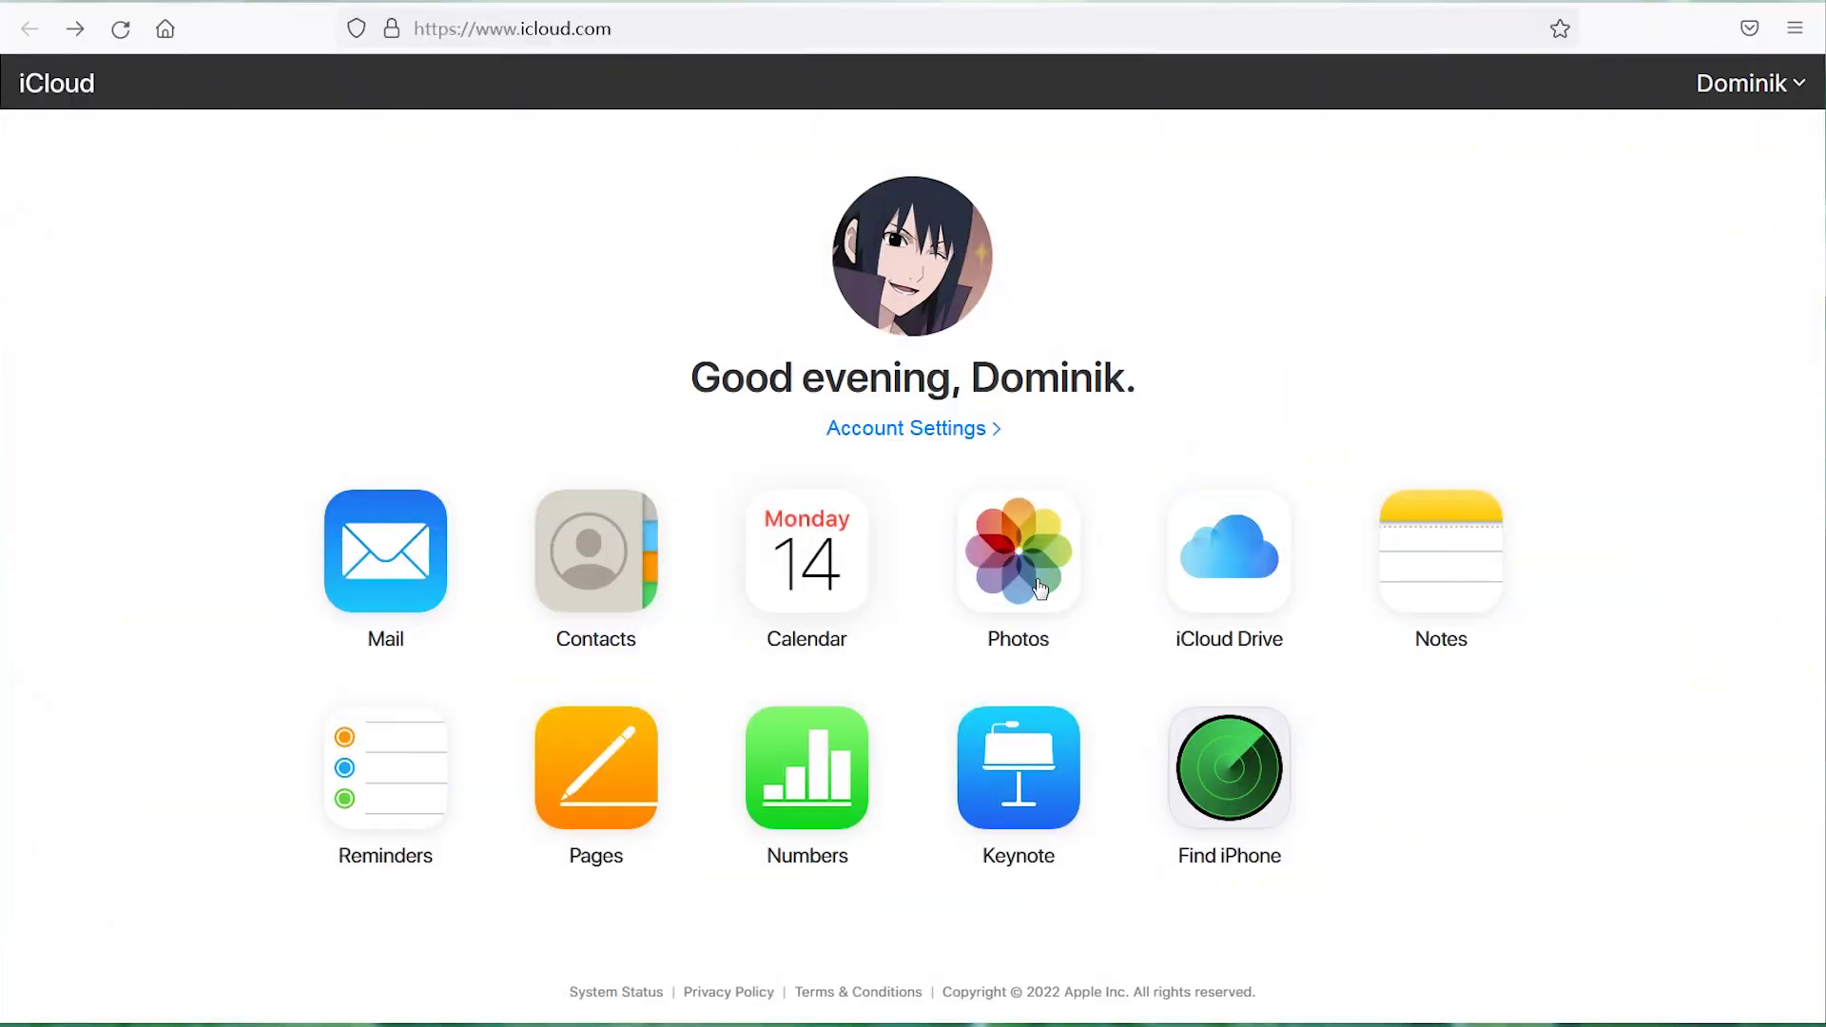
Step: Select six Recents photos (palm tree, autumn bench, mountain village, moon, snowy mountain) and download them as a zip
left_click(1037, 588)
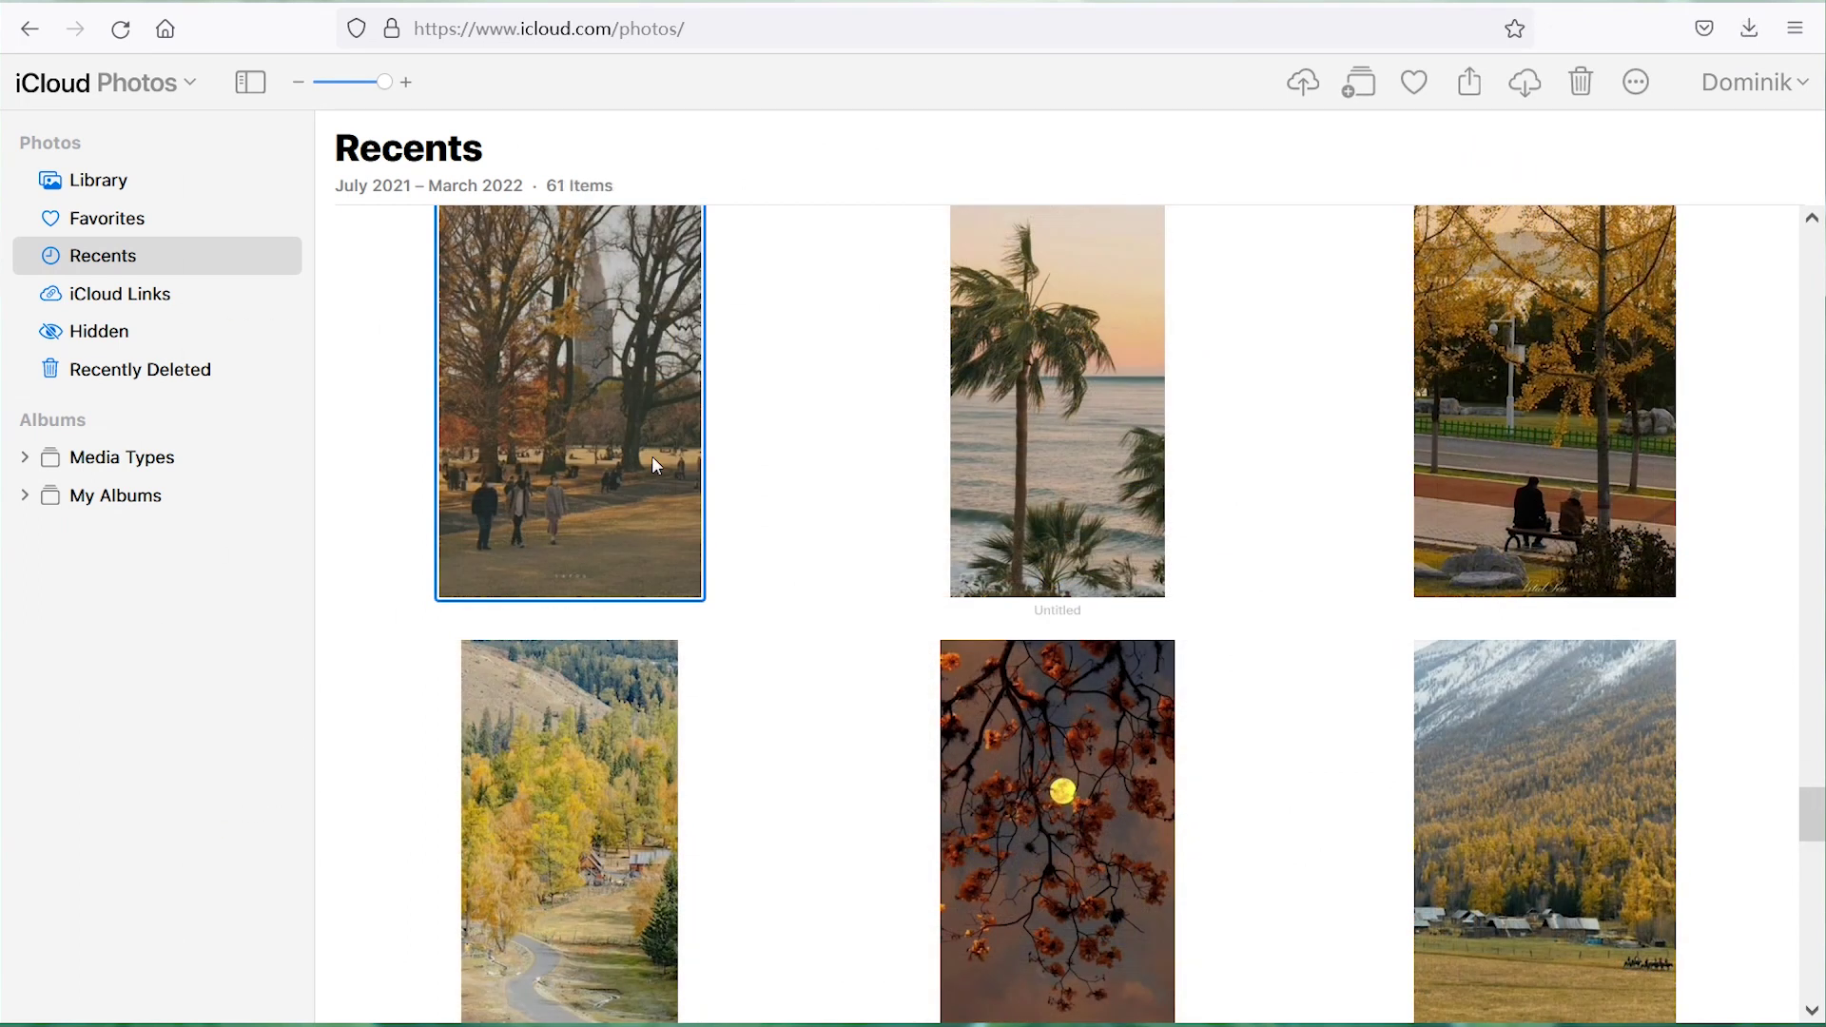
left_click(1083, 434, "ctrl")
left_click(1532, 497, "ctrl")
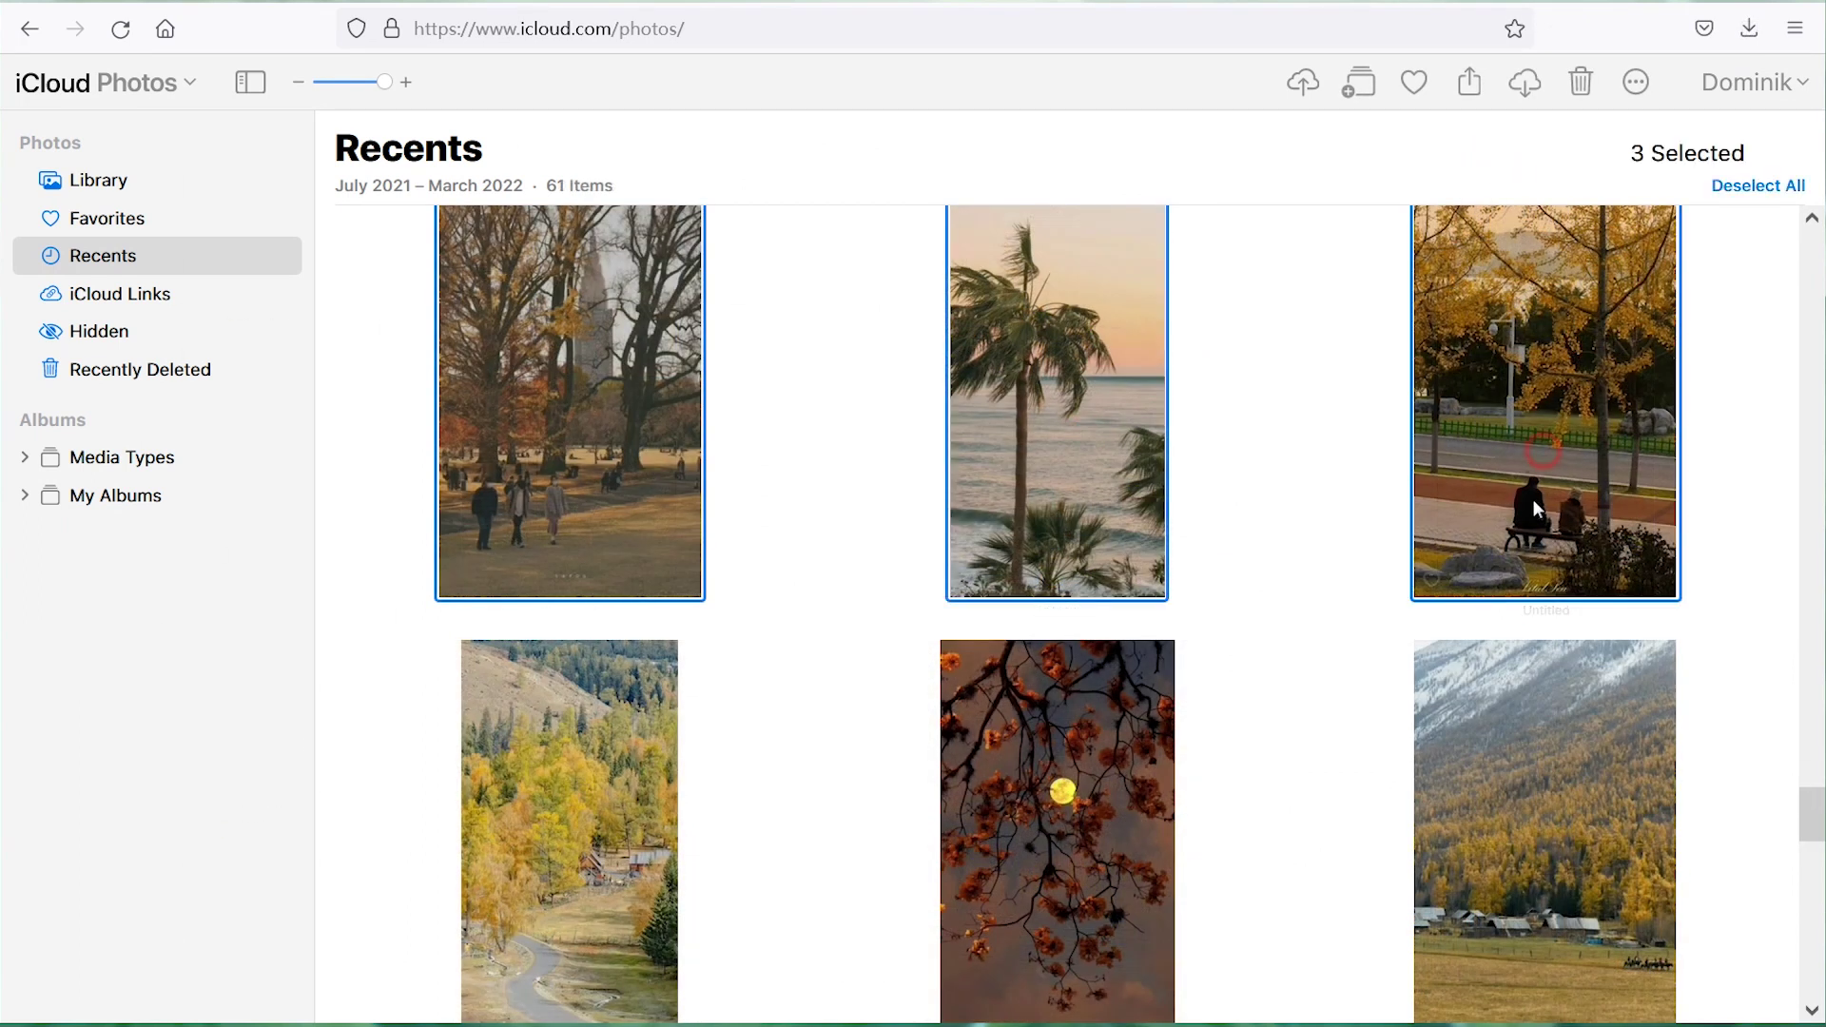
left_click(544, 747, "ctrl")
left_click(1026, 743, "ctrl")
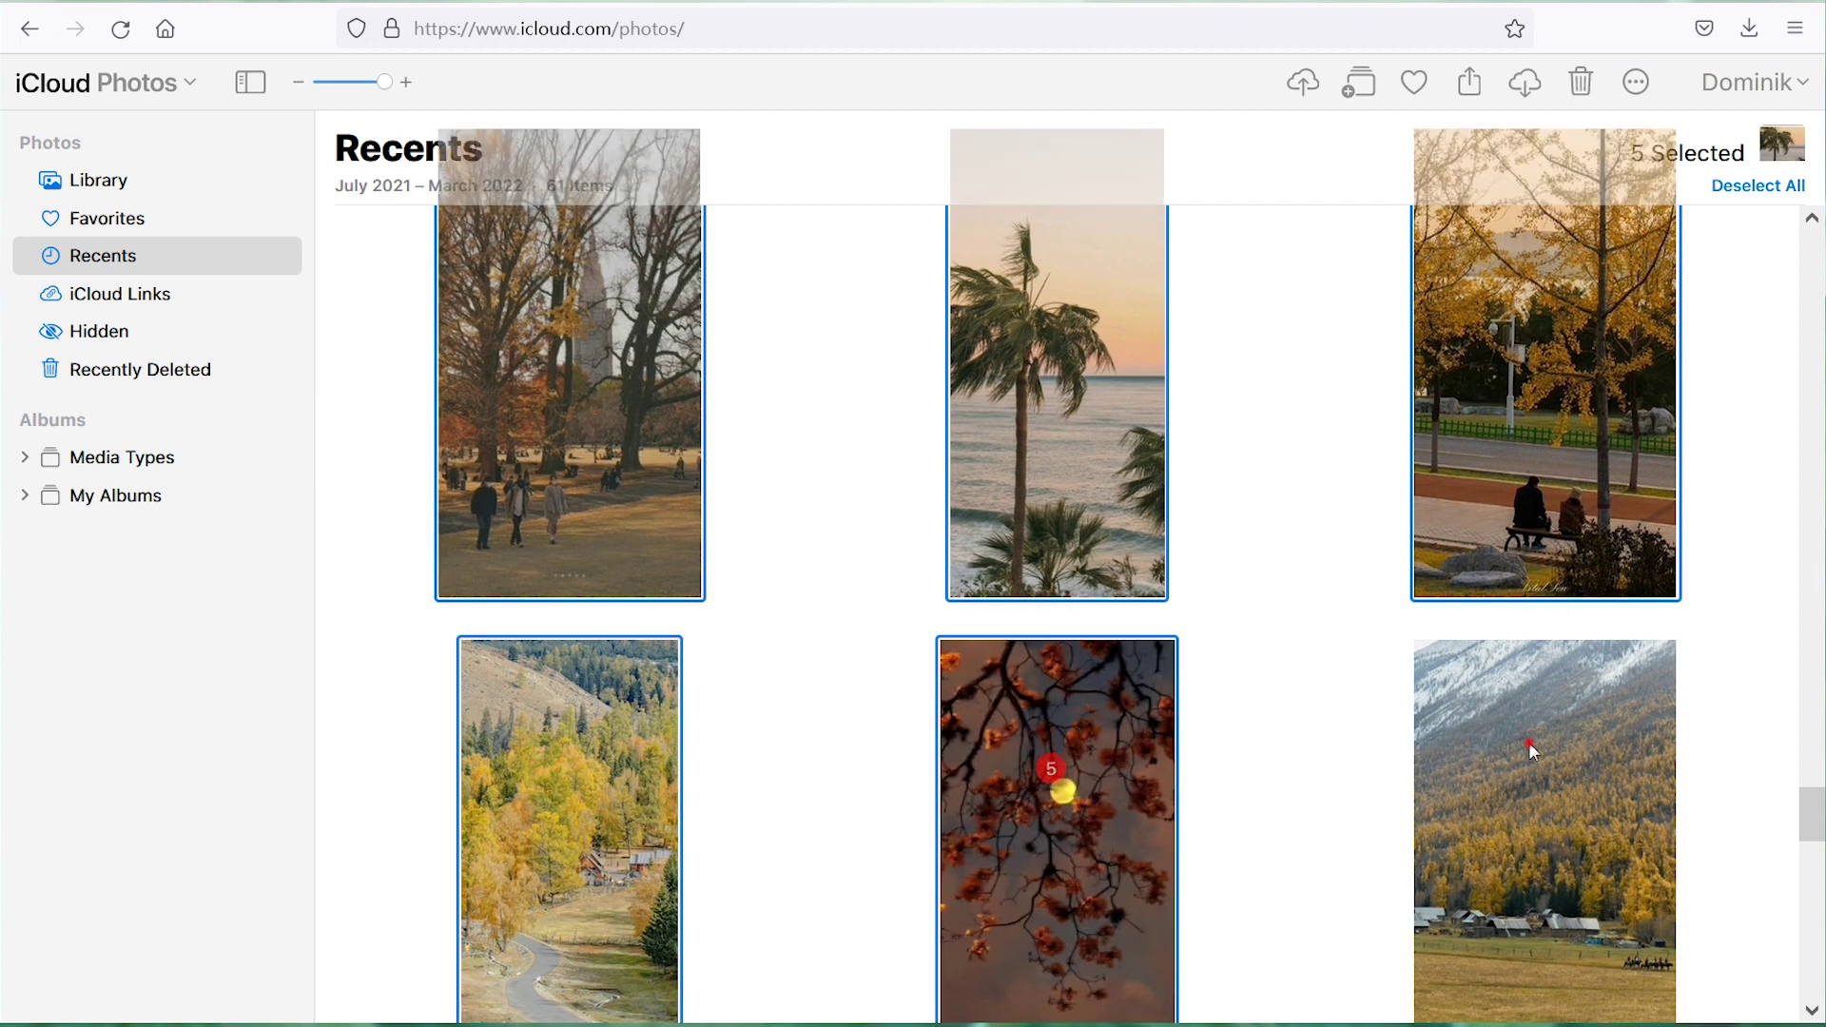
left_click(1592, 715, "ctrl")
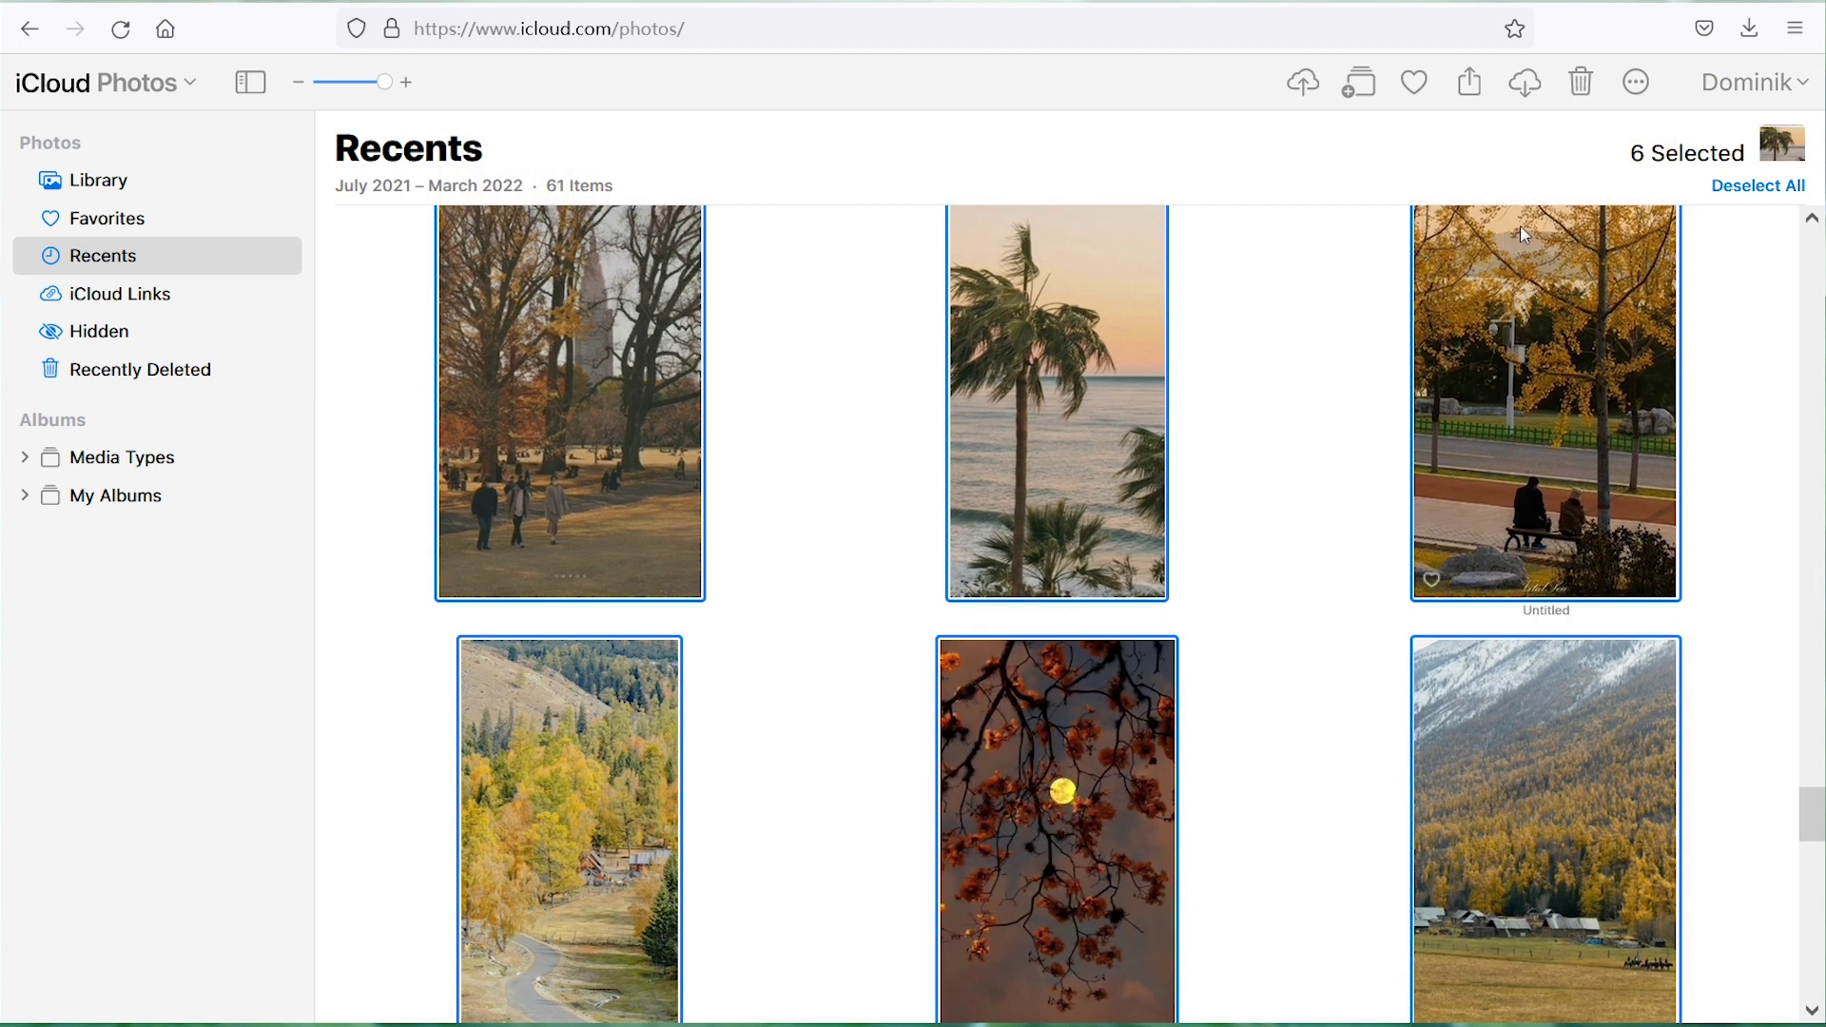
left_click(1525, 86)
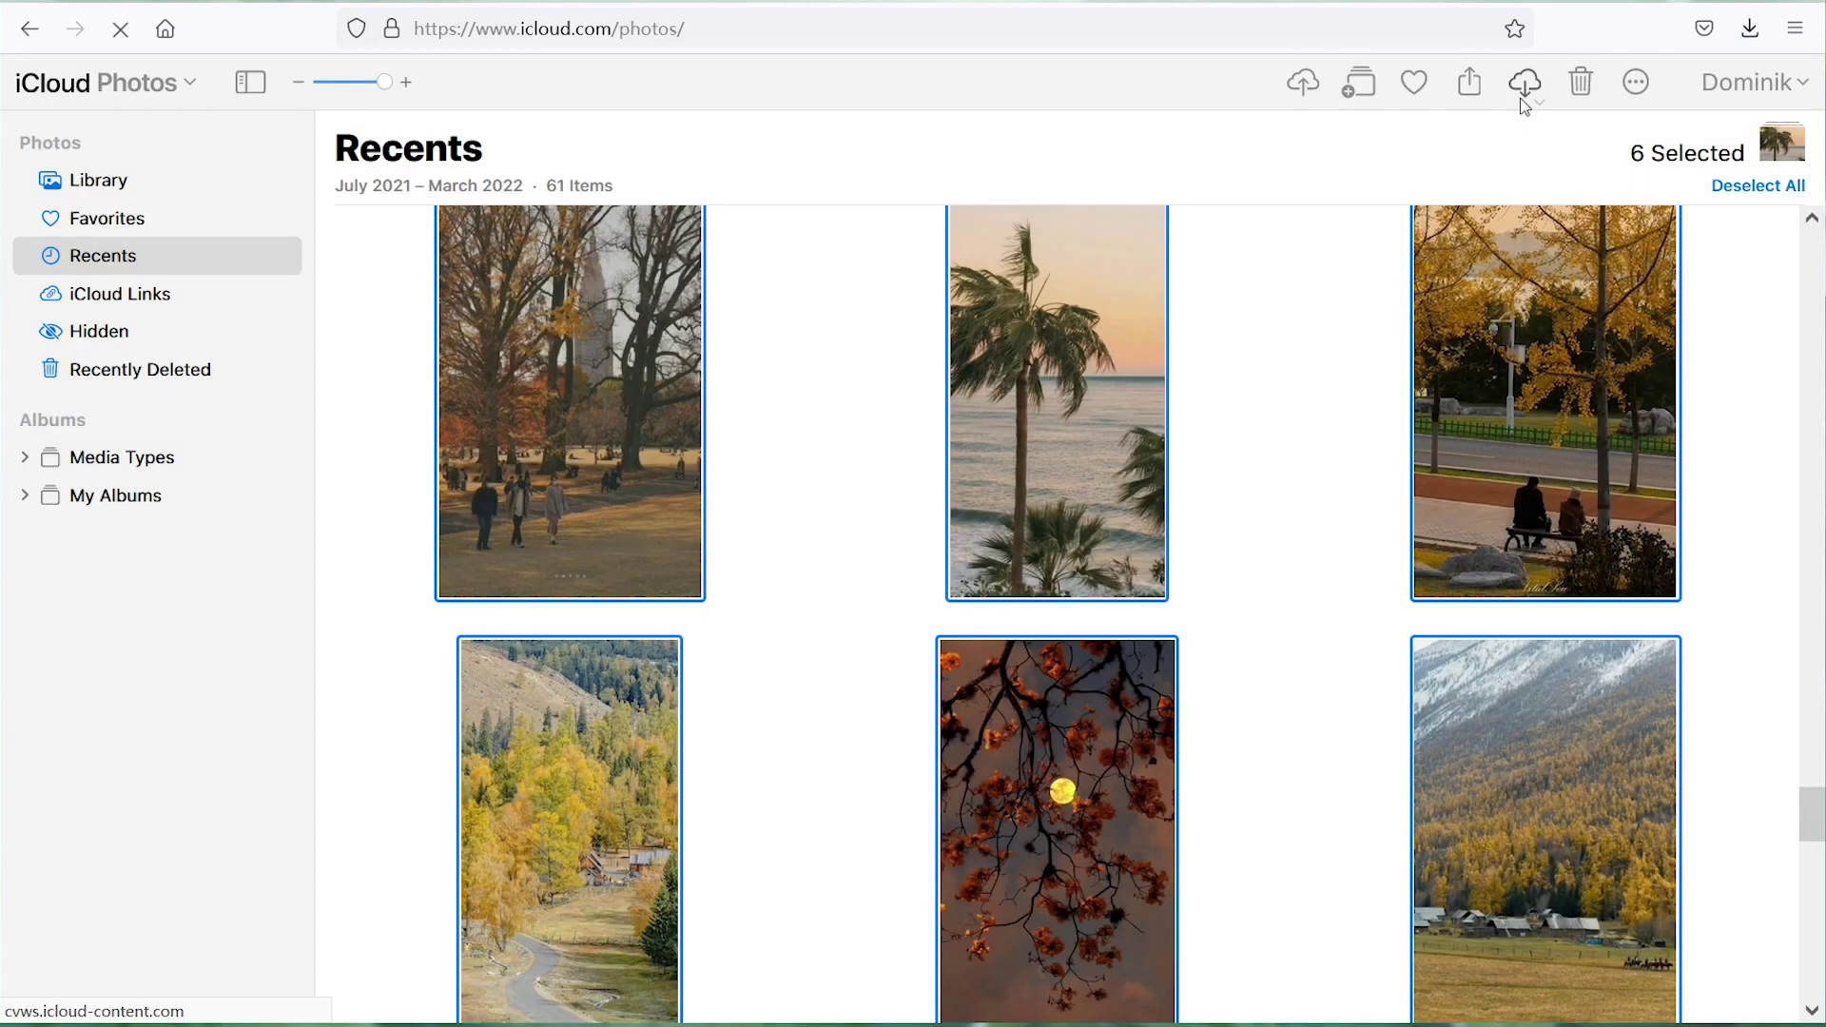